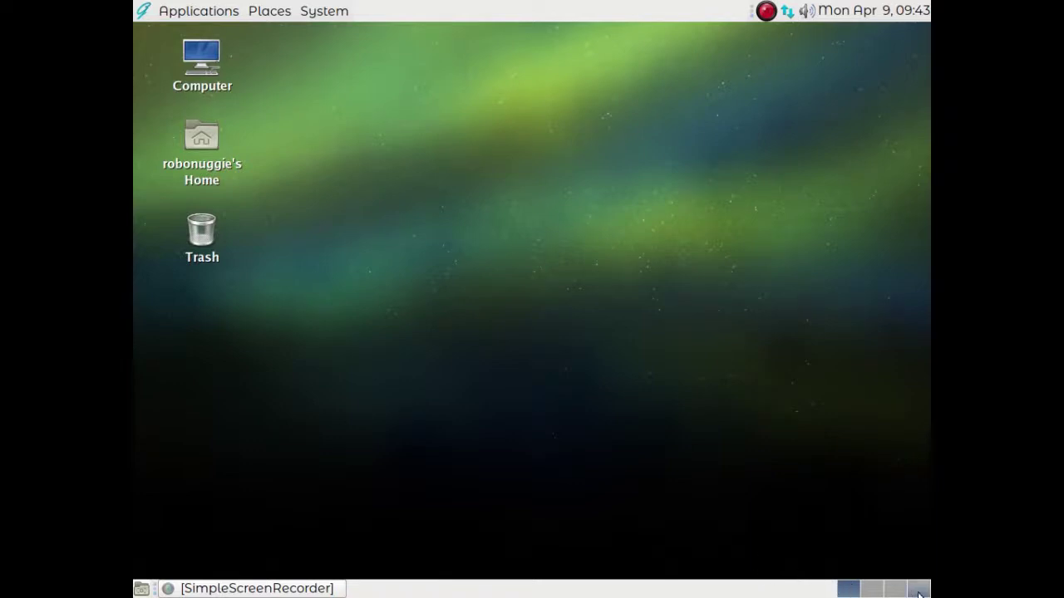
left_click(191, 588)
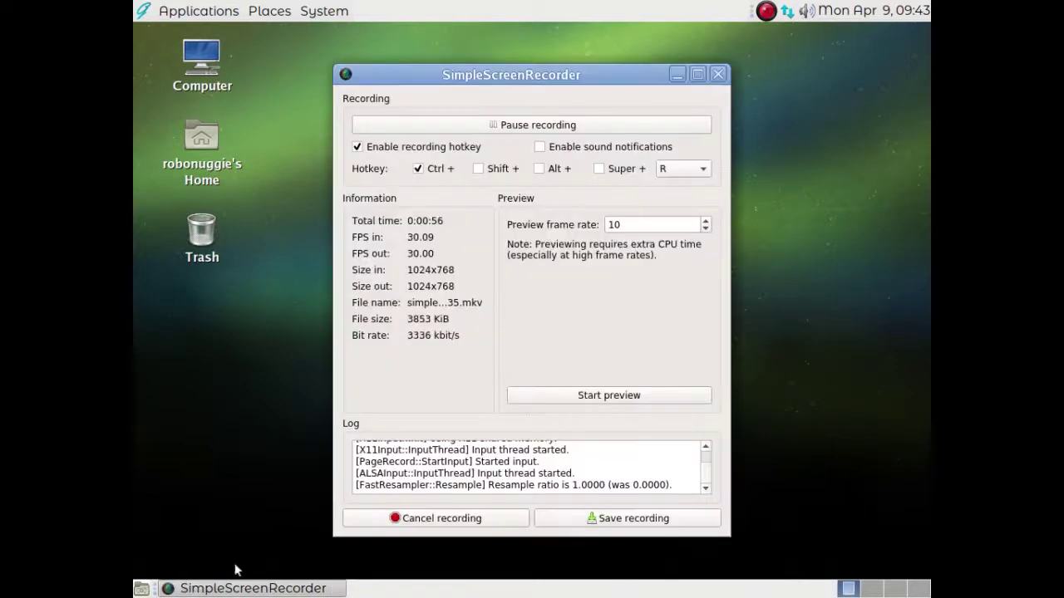
left_click(677, 75)
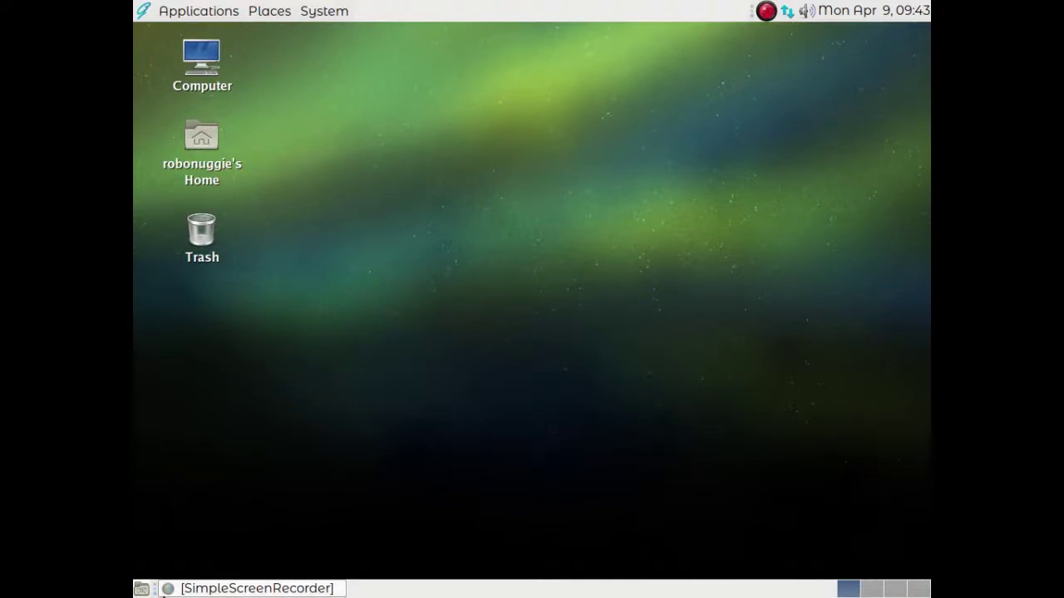
- Change the desktop background to the picture of the pink-blossomed tree beside a bench
right_click(366, 100)
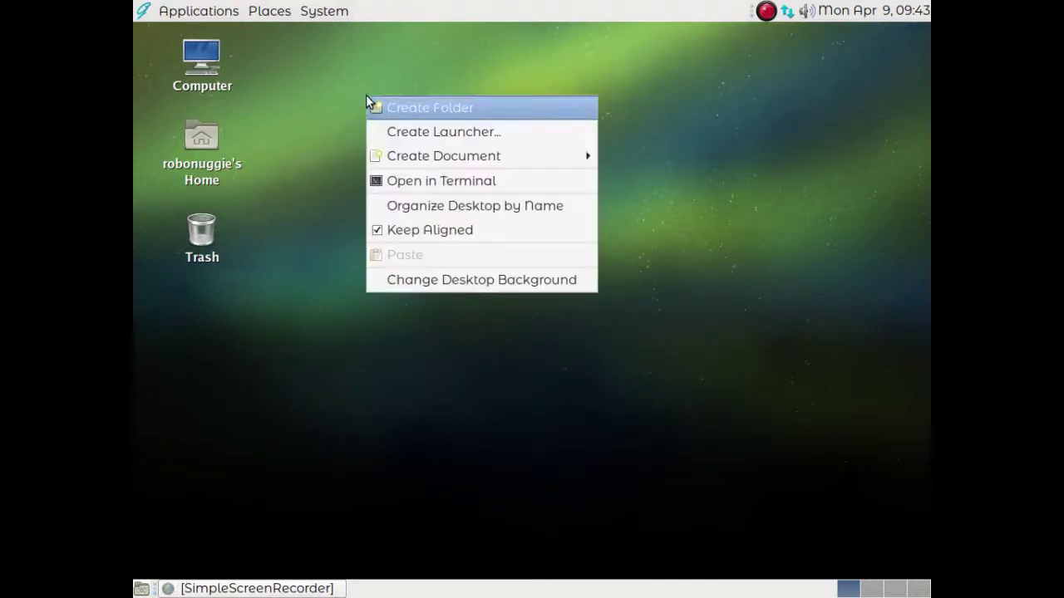
left_click(428, 282)
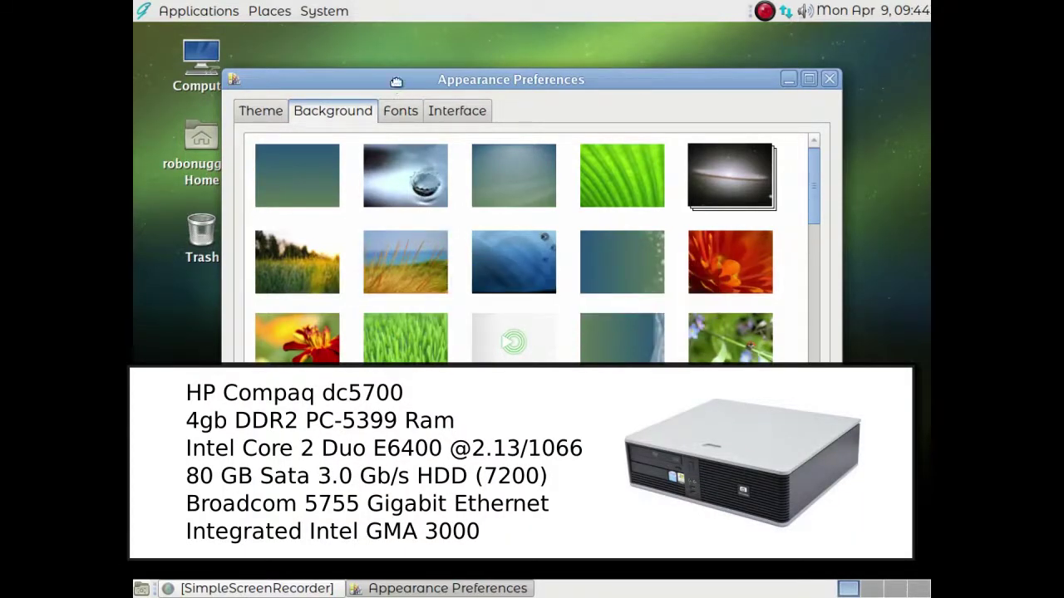
left_click_drag(397, 81, 432, 62)
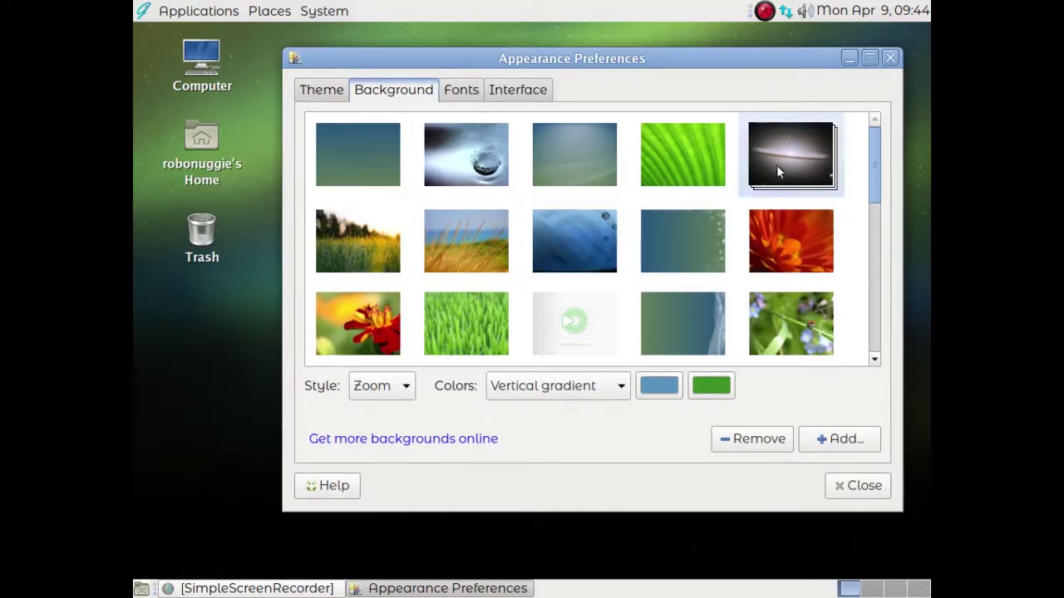
left_click_drag(871, 166, 855, 325)
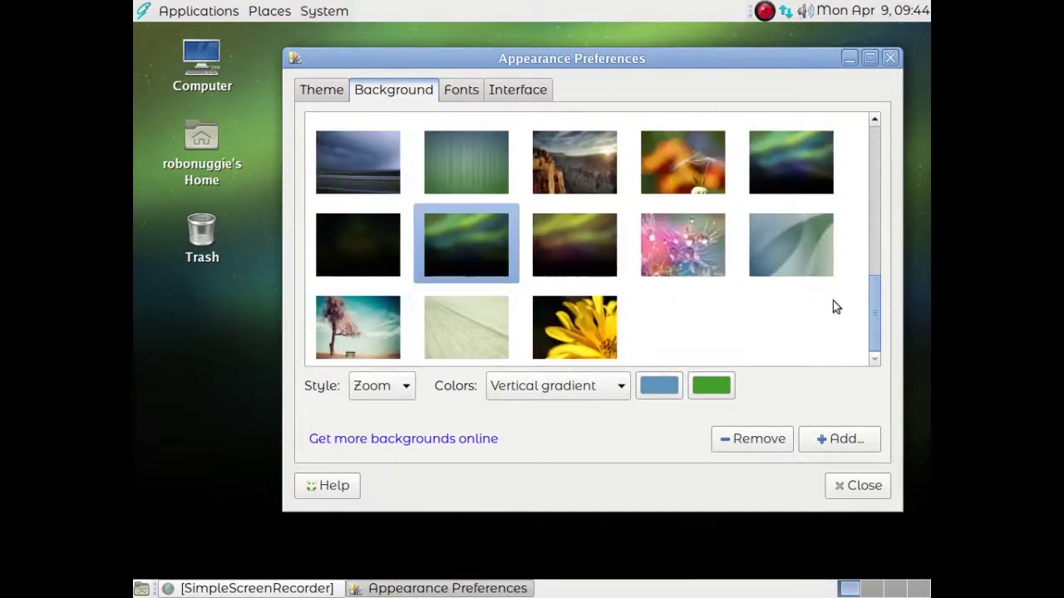
left_click(359, 336)
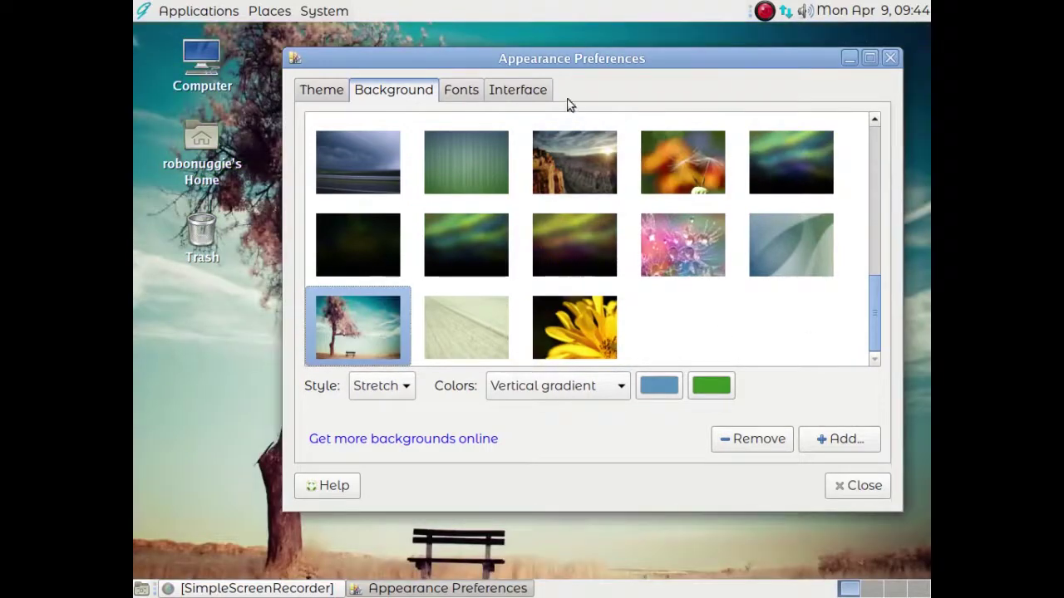
left_click_drag(567, 100, 570, 63)
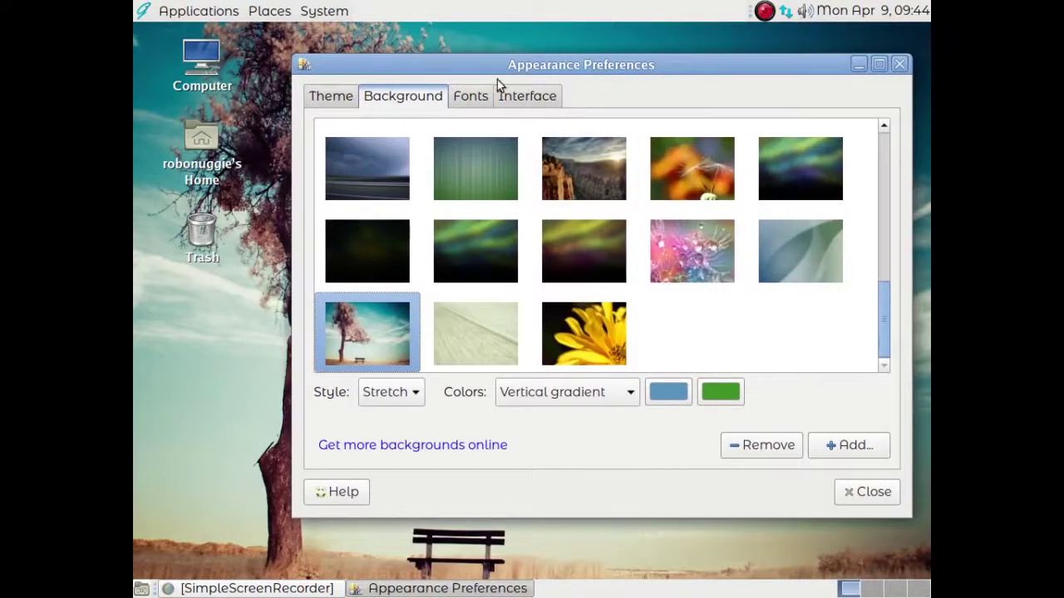
- Review the font settings and available themes in the appearance preferences, then close the window
left_click(470, 96)
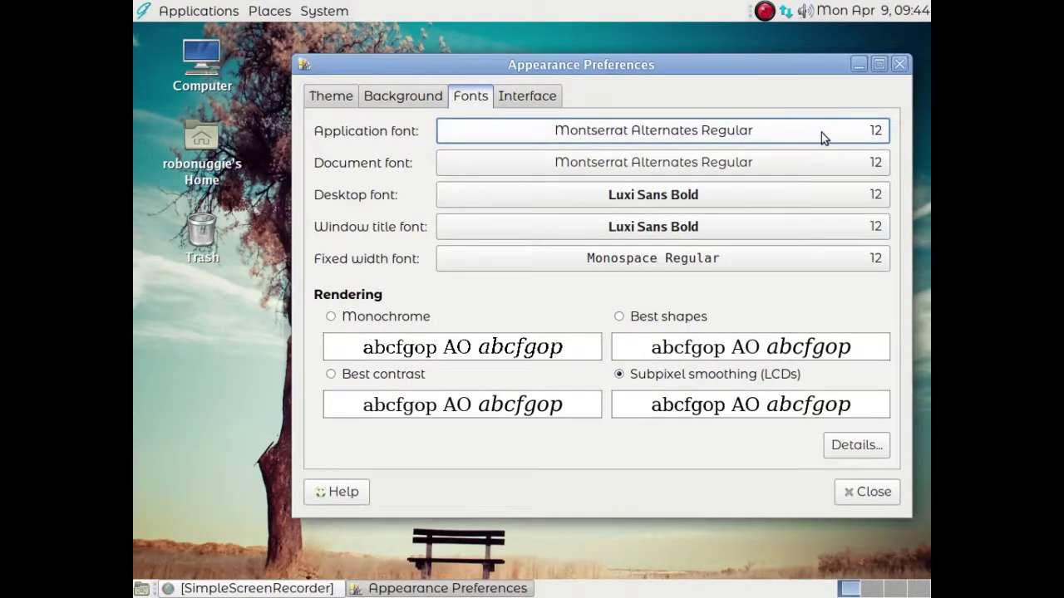
left_click(339, 103)
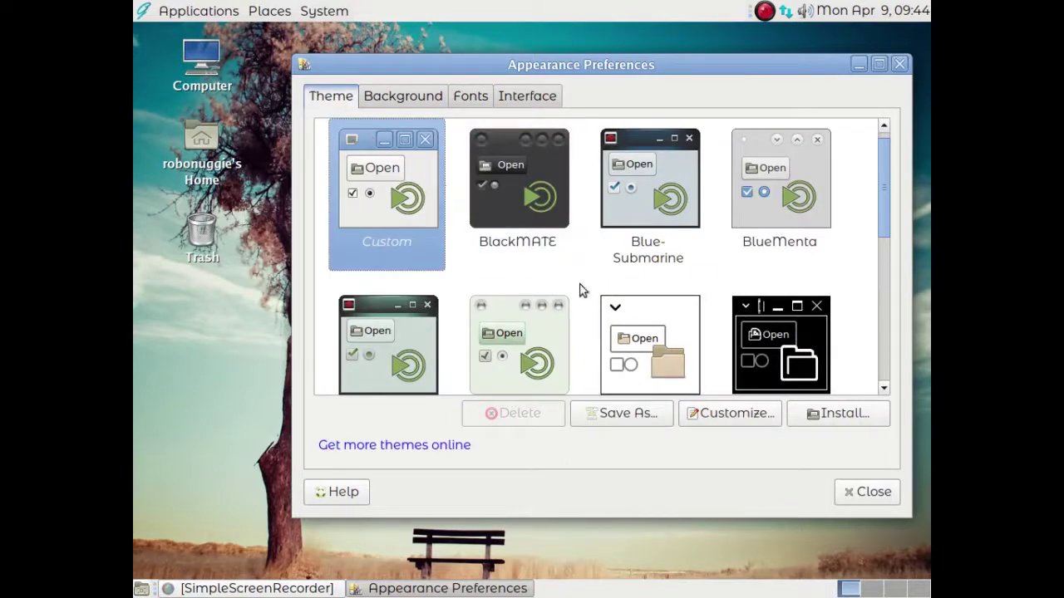
mouse_move(599, 66)
left_mouse_down()
mouse_move(578, 80)
mouse_move(584, 52)
left_mouse_up()
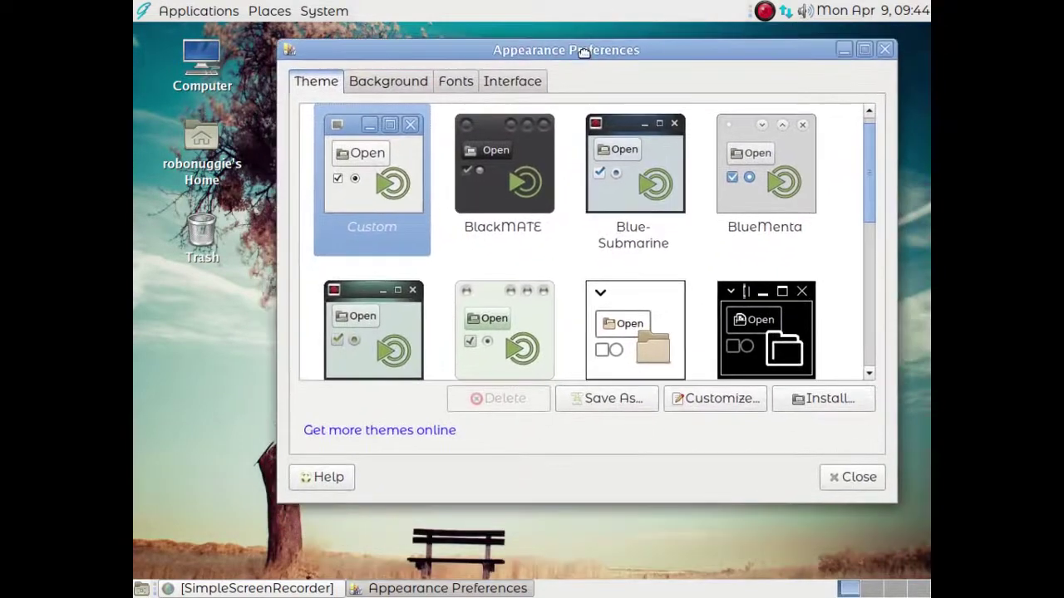
scroll(577, 315, "down", 5)
left_click(515, 288)
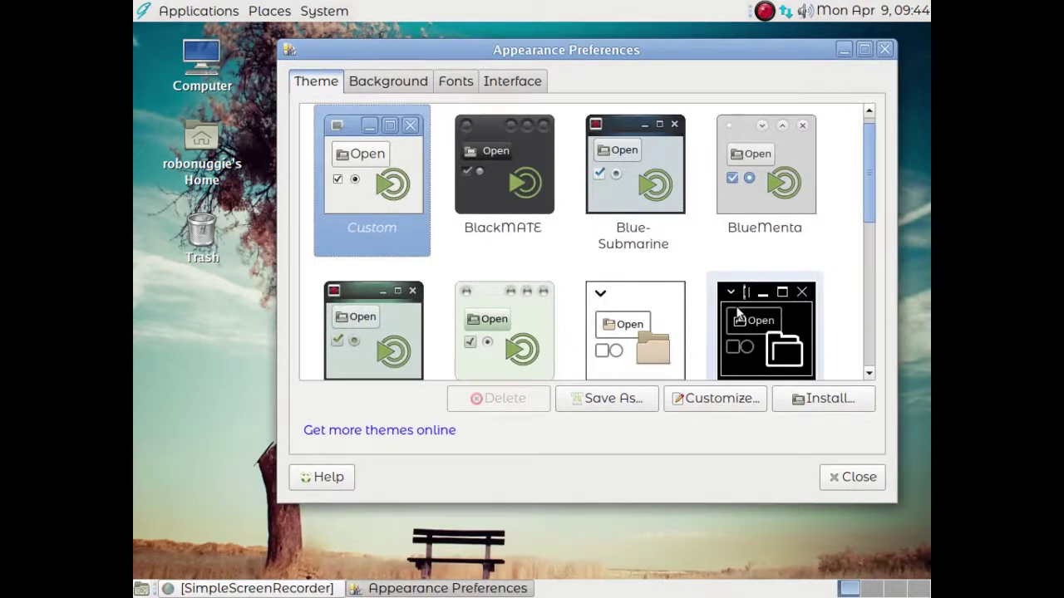
left_click(857, 482)
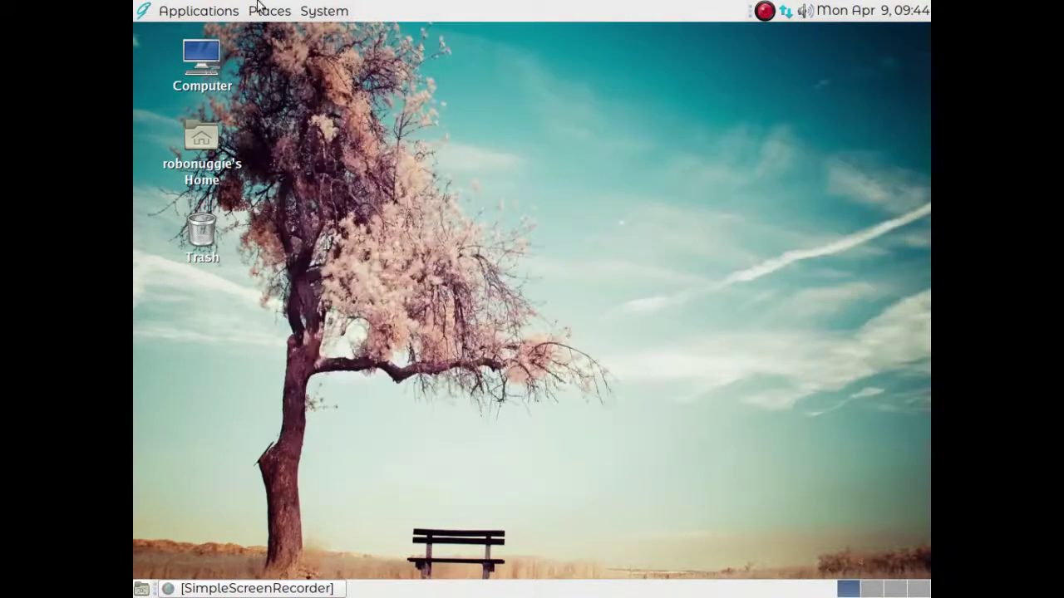
- Browse the installed application categories, including the Accessories and System Tools programs
left_click(187, 7)
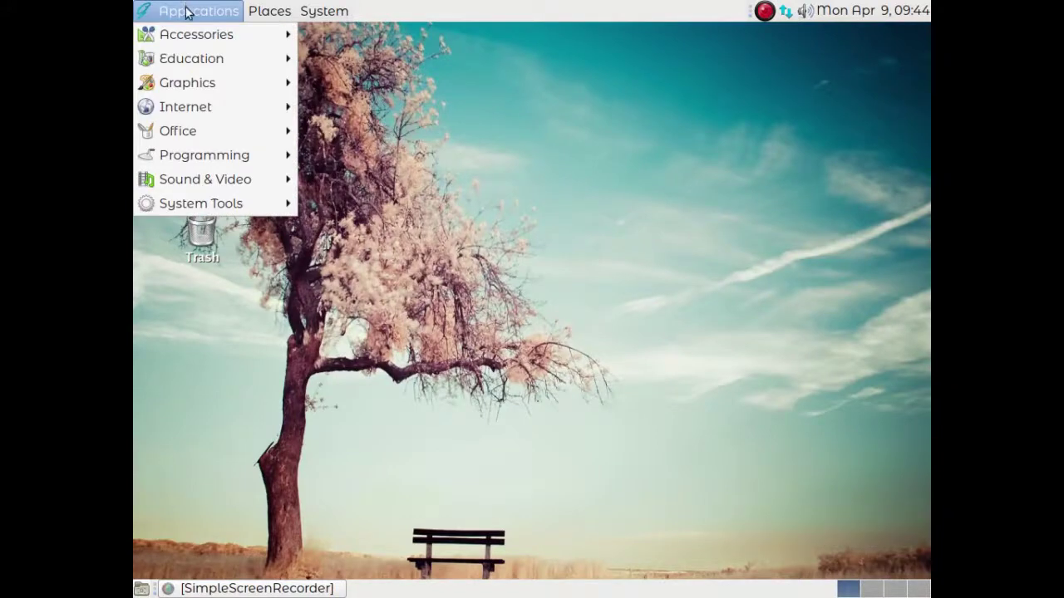
mouse_move(184, 31)
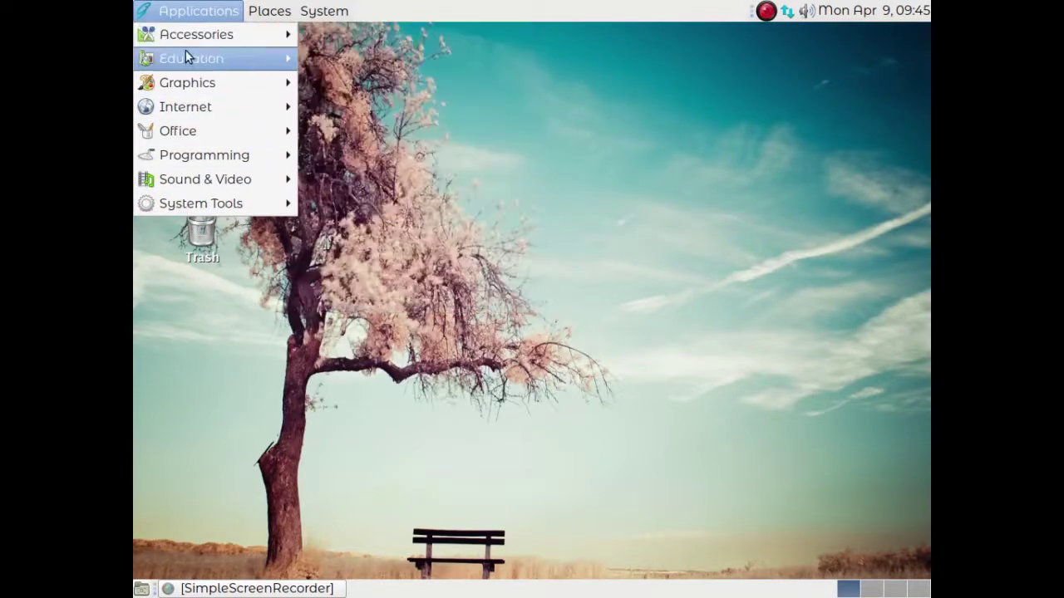
mouse_move(183, 87)
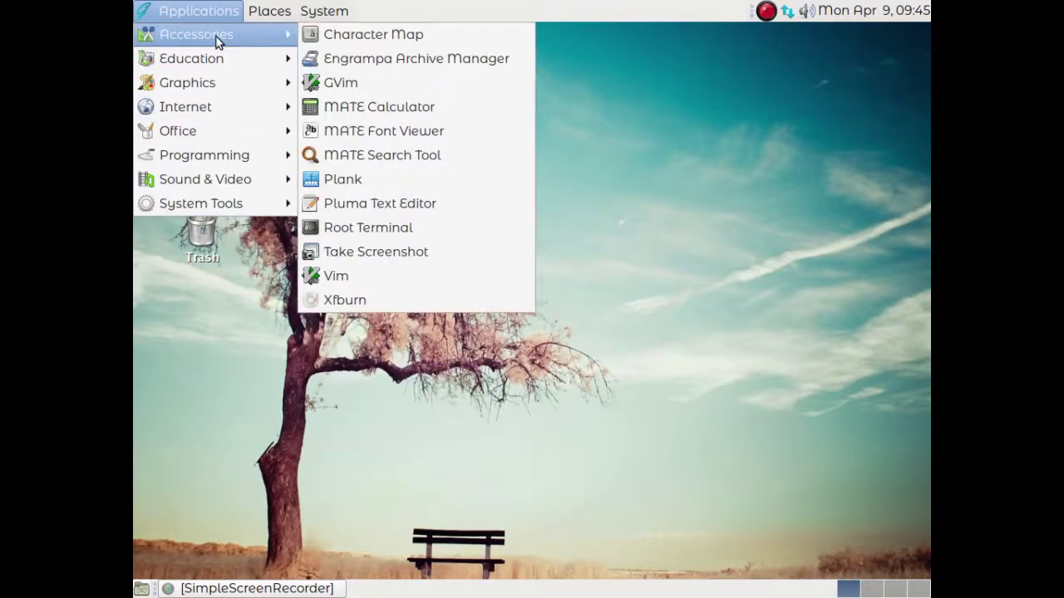
mouse_move(222, 141)
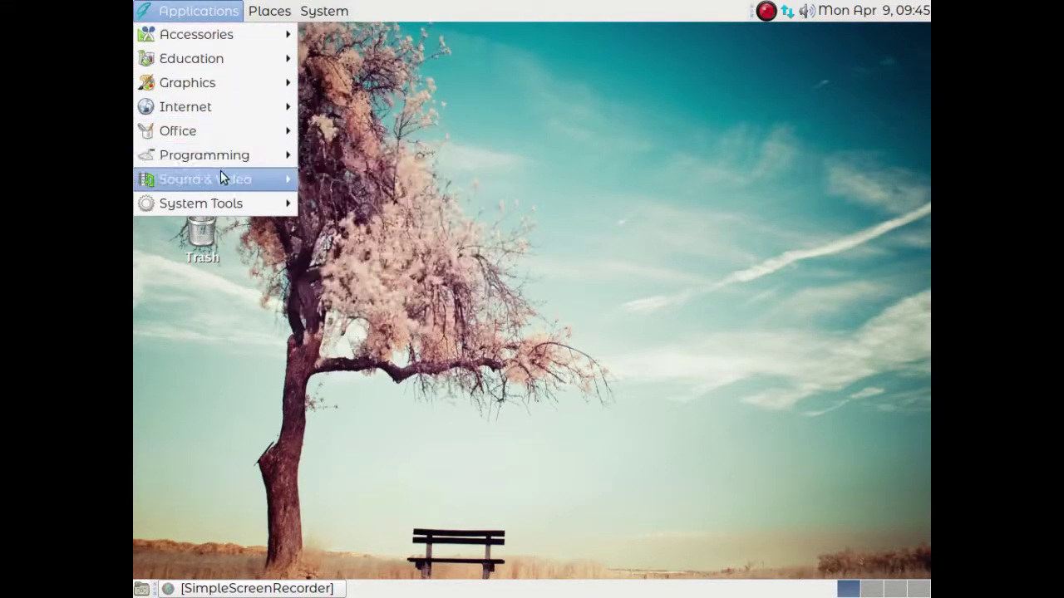
mouse_move(208, 203)
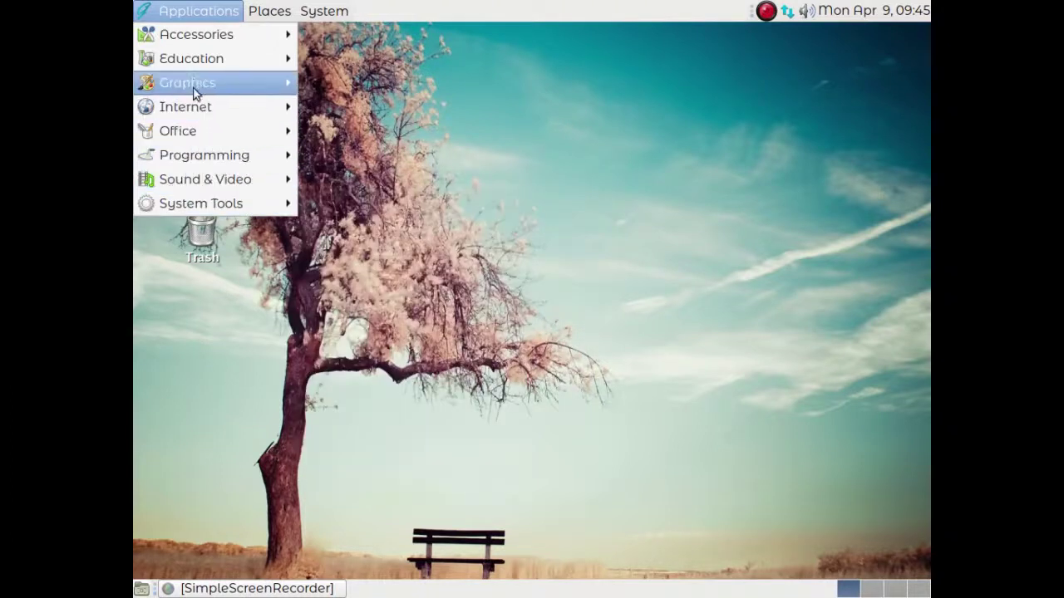
mouse_move(194, 42)
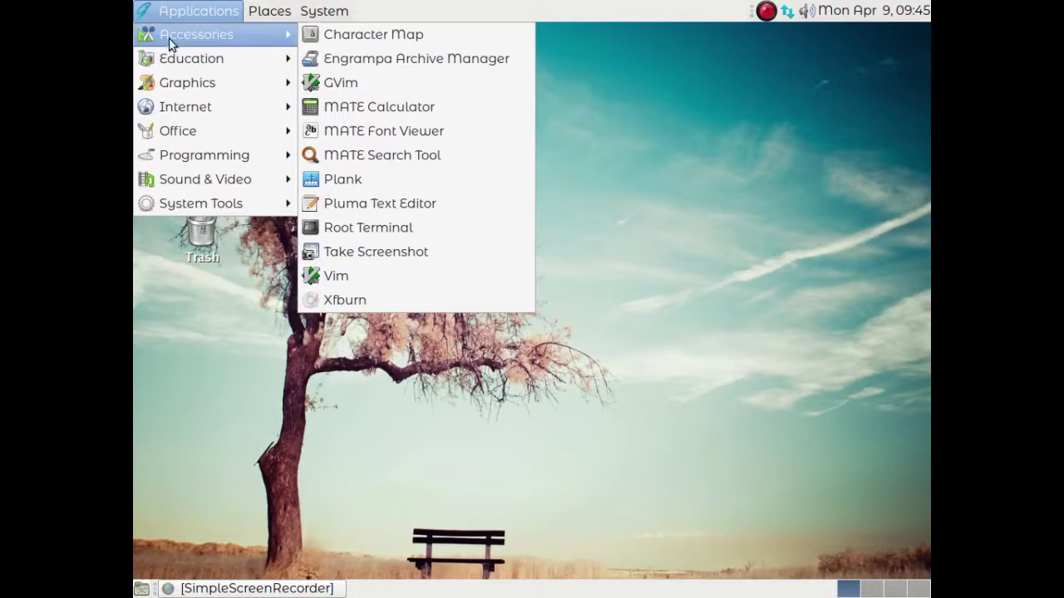
mouse_move(176, 65)
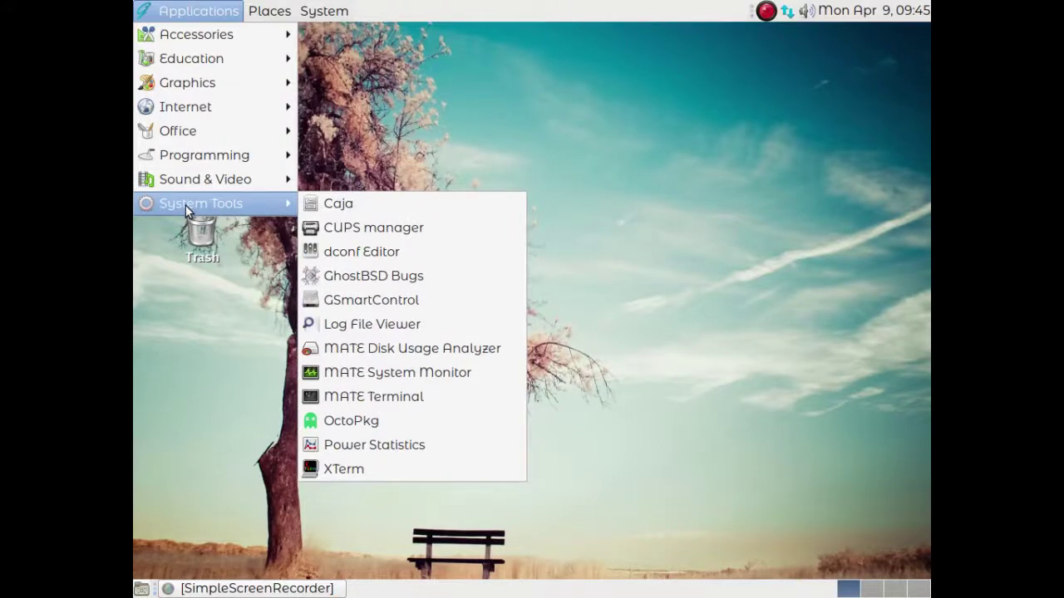
- Clear the Recent Documents list and confirm the clearing
mouse_move(258, 10)
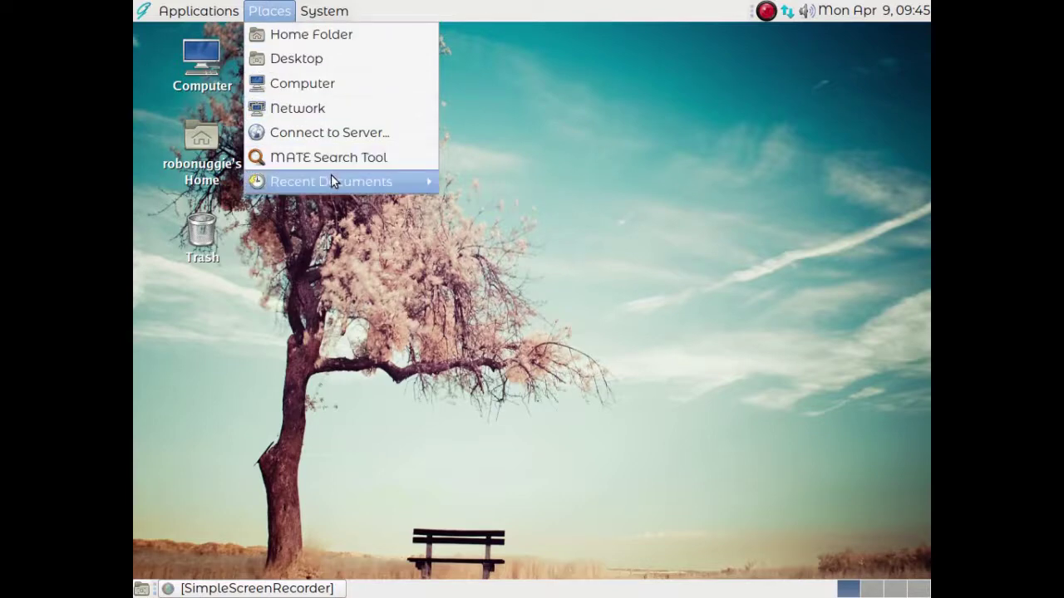
mouse_move(330, 176)
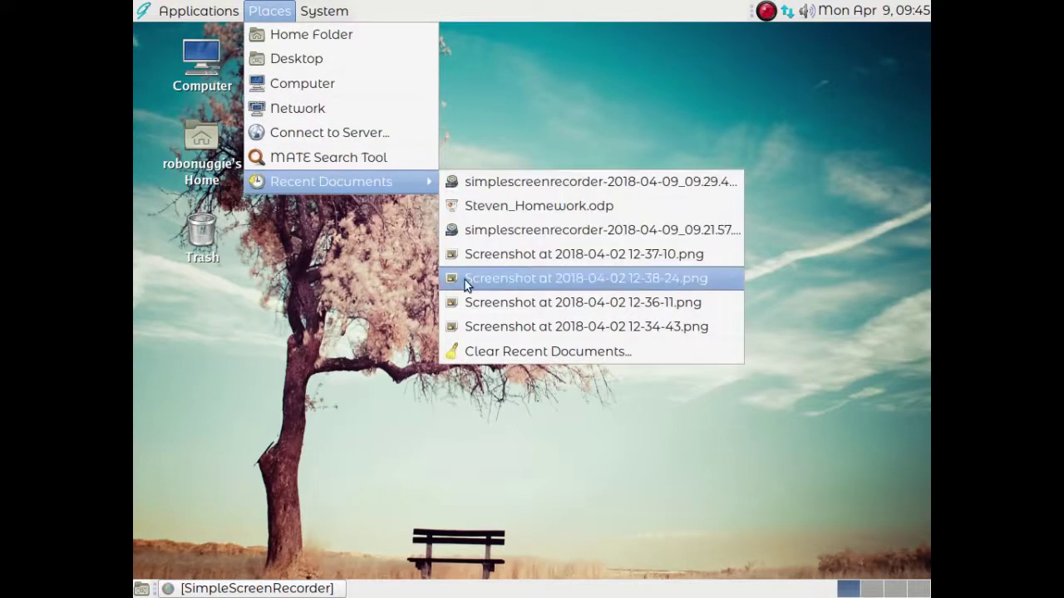
left_click(488, 351)
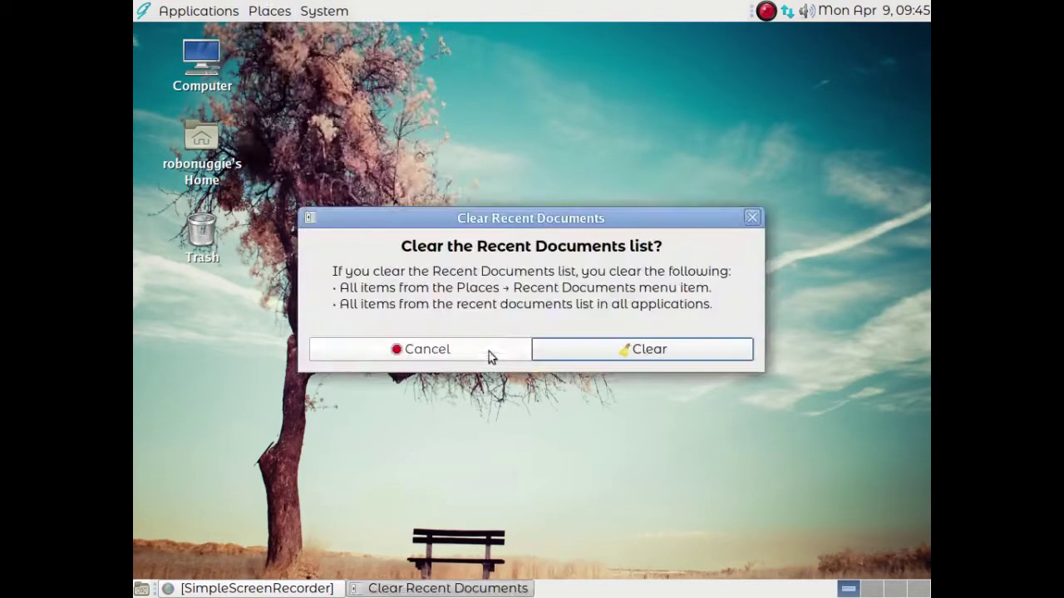
left_click(607, 353)
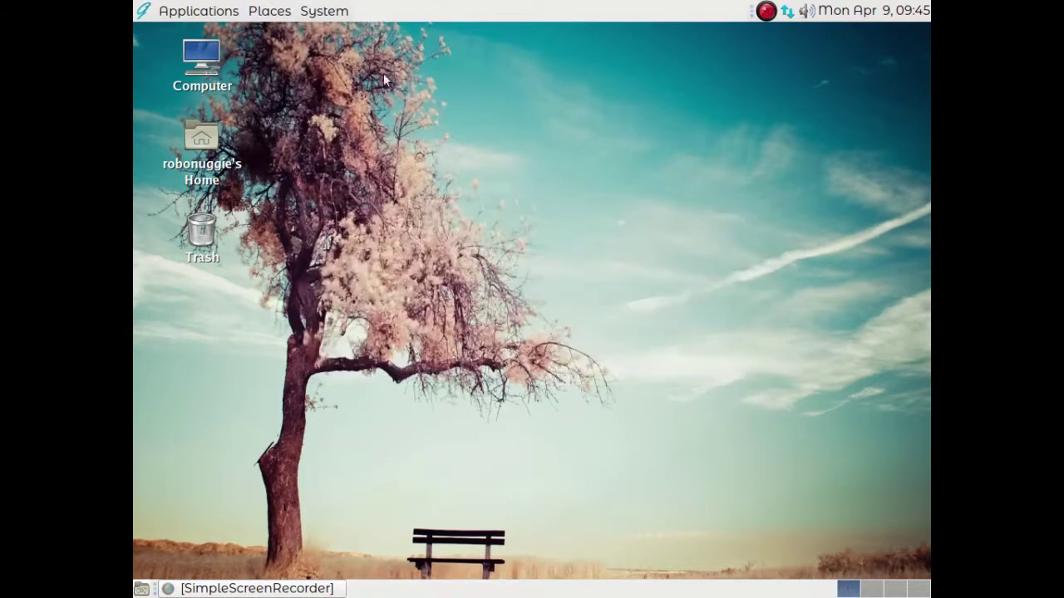
- Look through the system preference categories and open the Startup Applications preferences
left_click(317, 10)
mouse_move(320, 31)
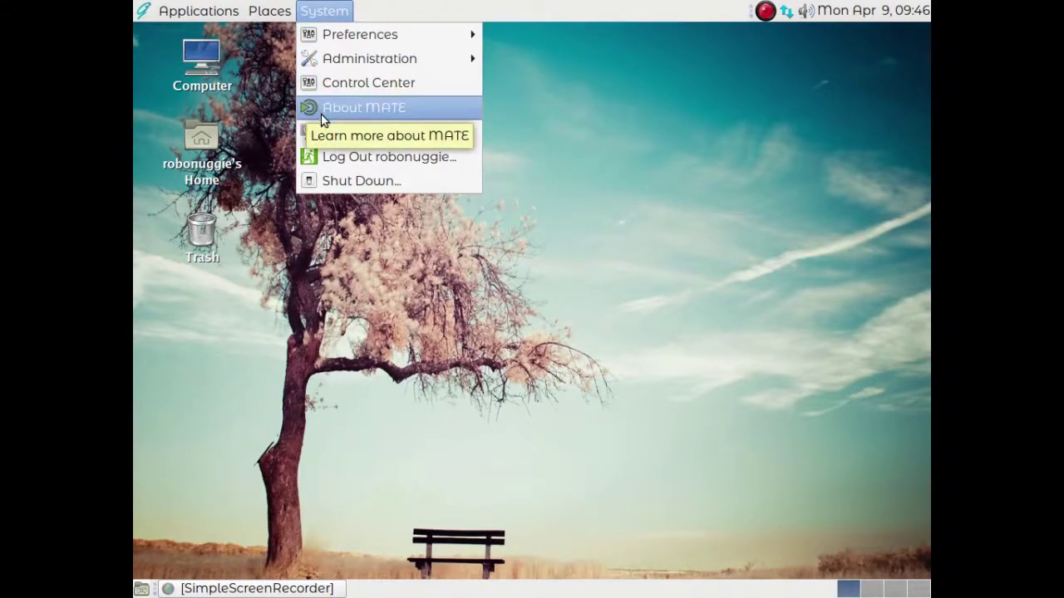
mouse_move(435, 40)
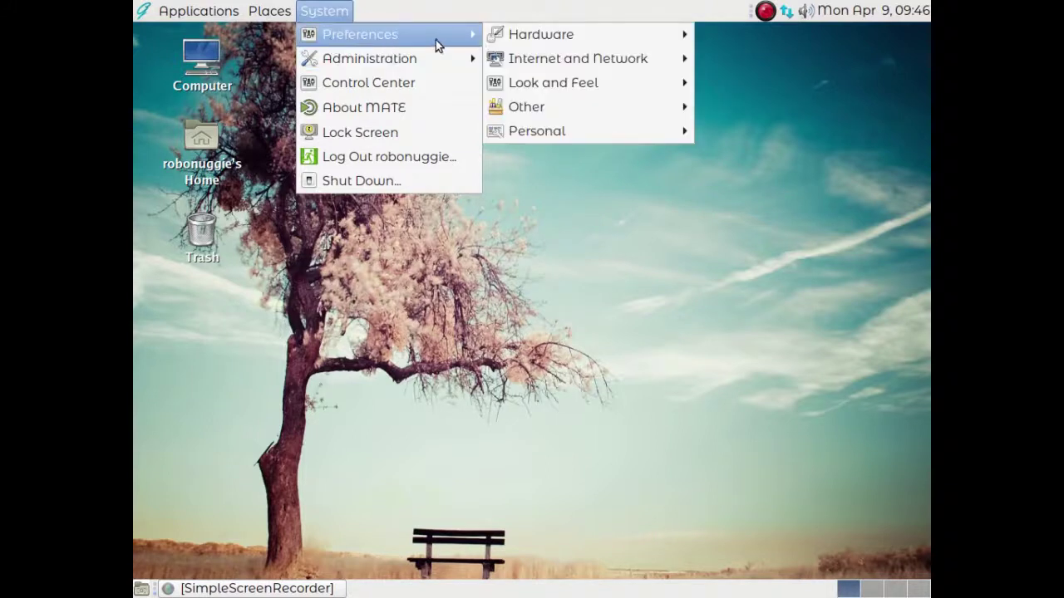
mouse_move(517, 46)
mouse_move(659, 60)
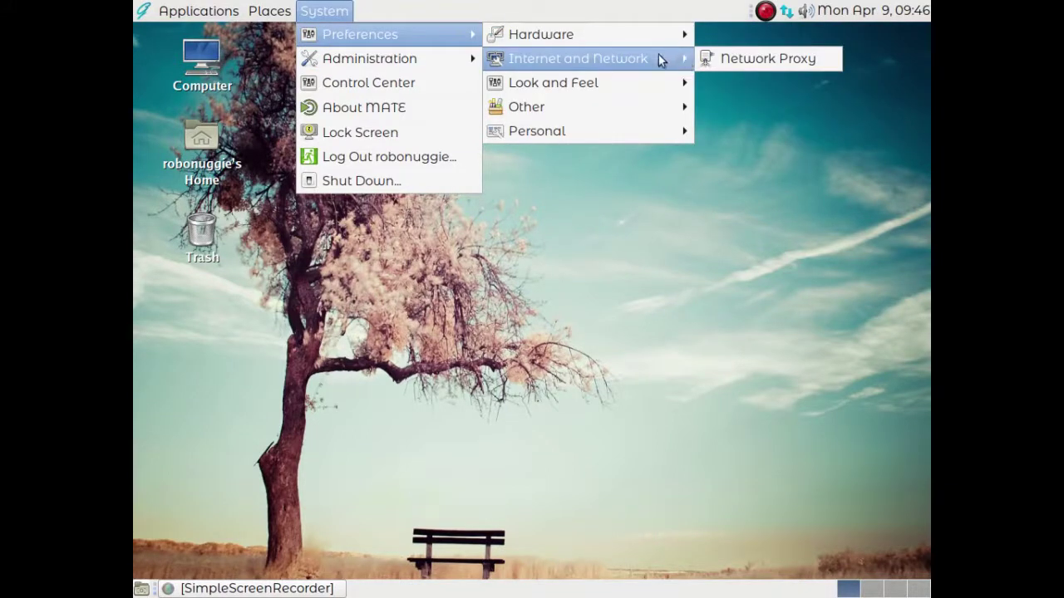
mouse_move(563, 87)
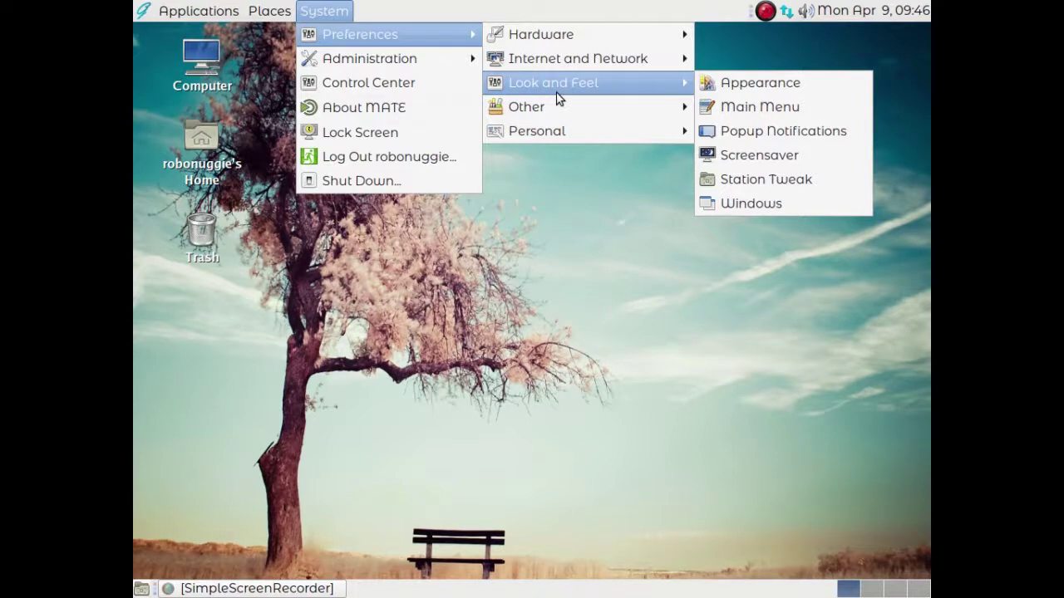
mouse_move(556, 114)
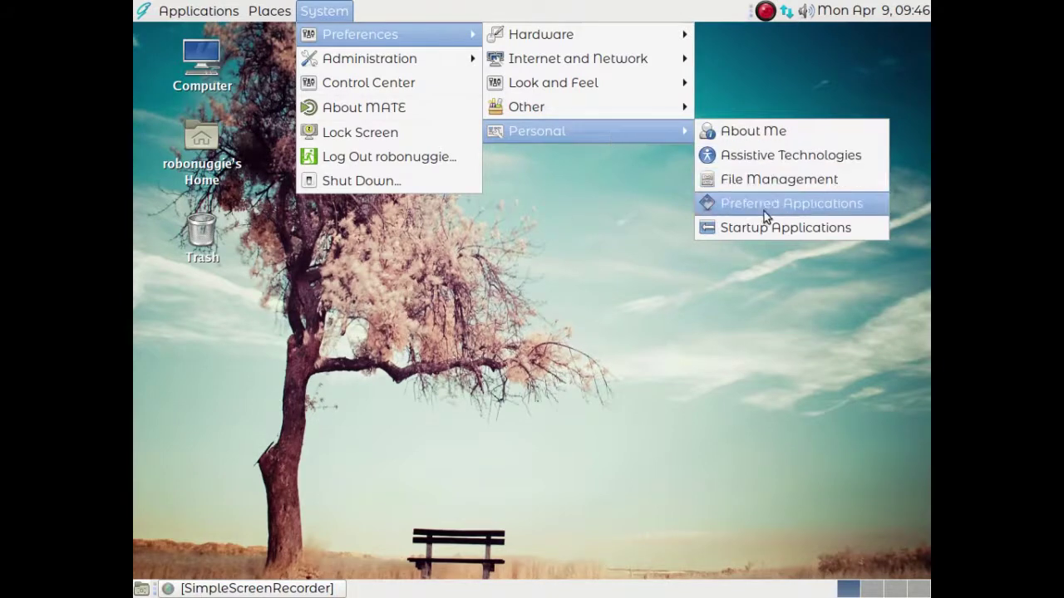
left_click(749, 173)
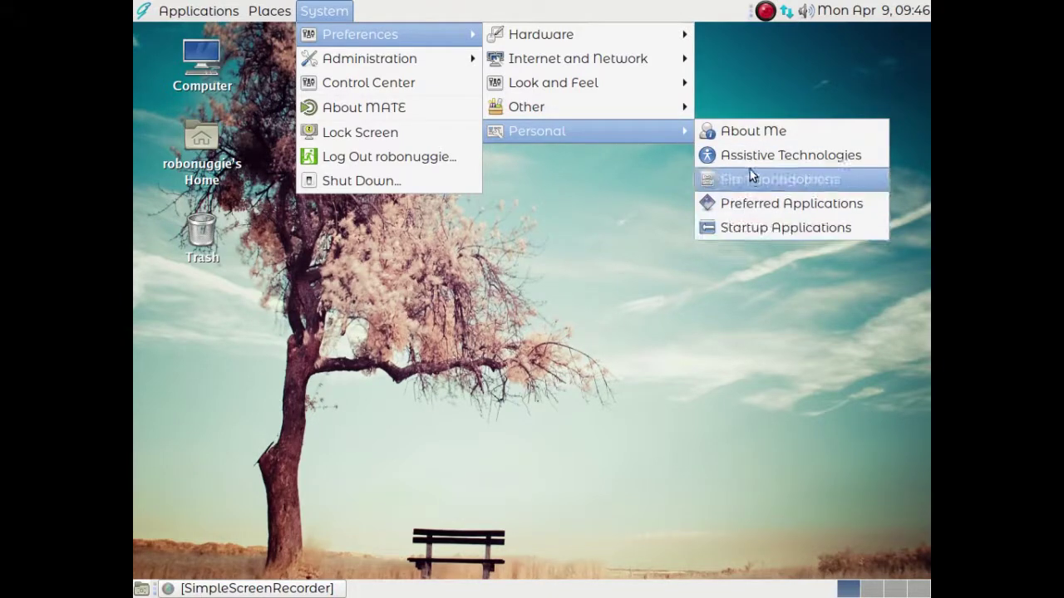
left_click(724, 231)
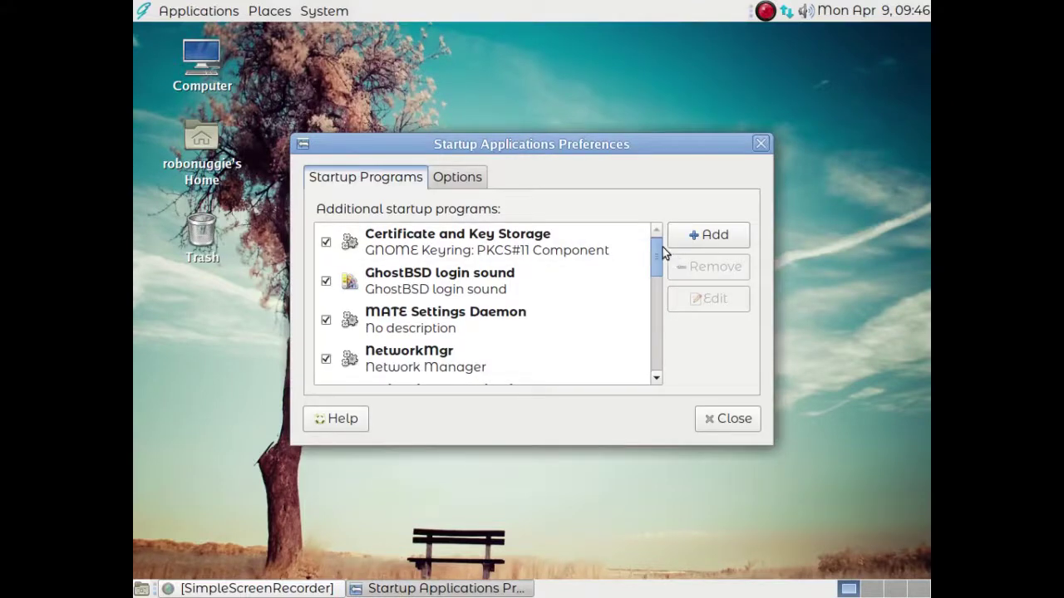
- Review the additional startup programs, including the PulseAudio Sound System entry, and close the preferences window
left_click_drag(659, 254, 635, 304)
left_click(464, 285)
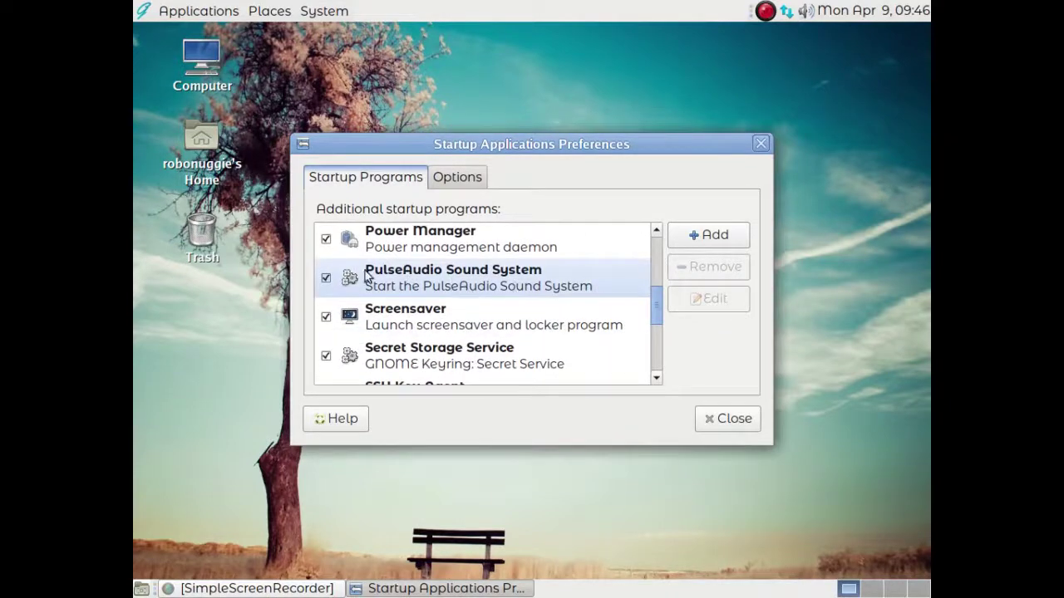
left_click(734, 424)
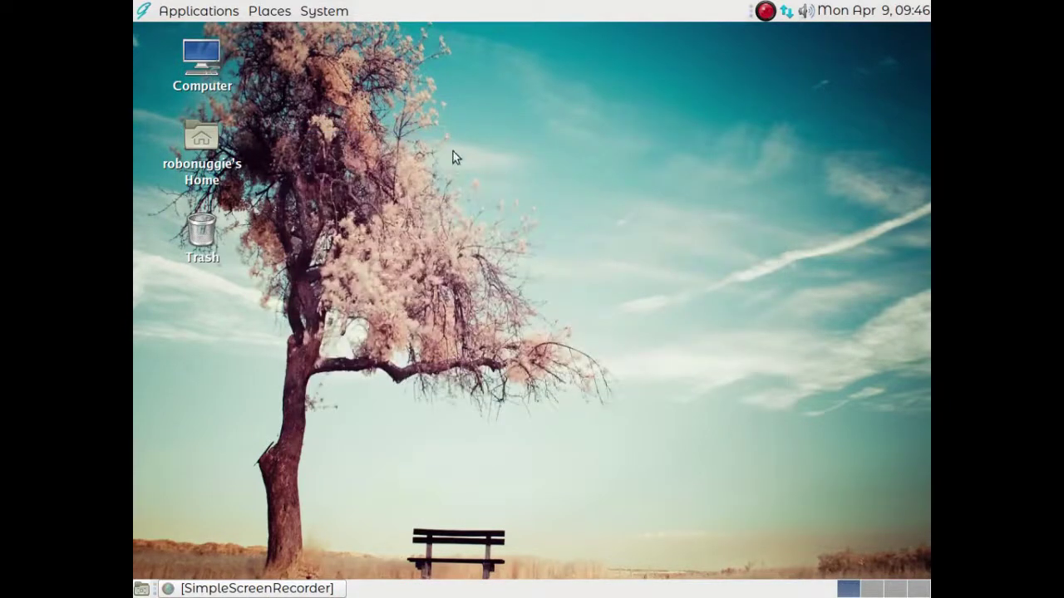
- Review the Accessories programs, the system menu entries and the preference categories such as Hardware and Personal
left_click(188, 11)
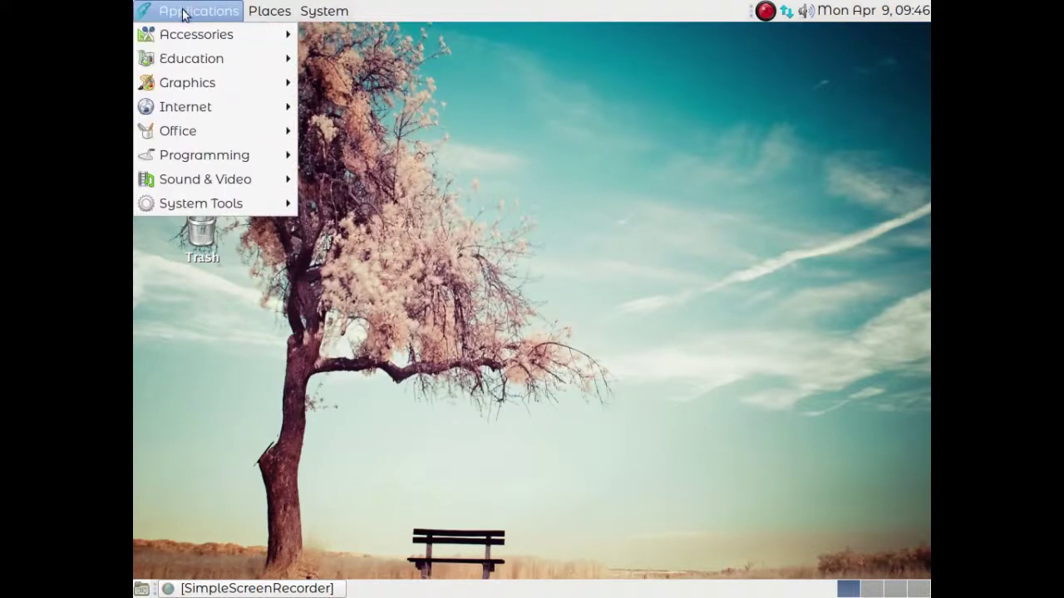
mouse_move(181, 32)
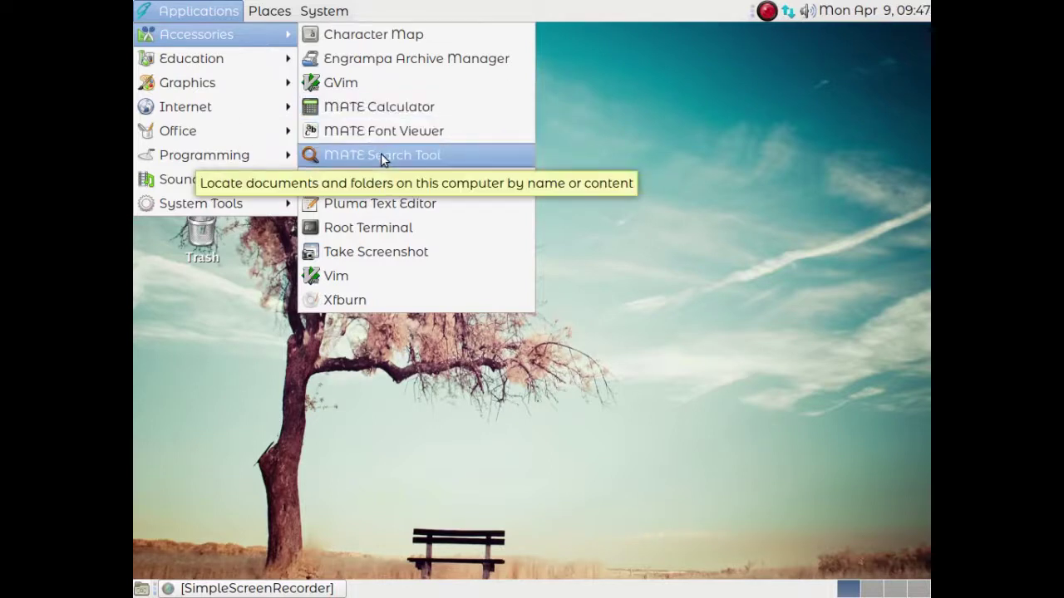
mouse_move(260, 210)
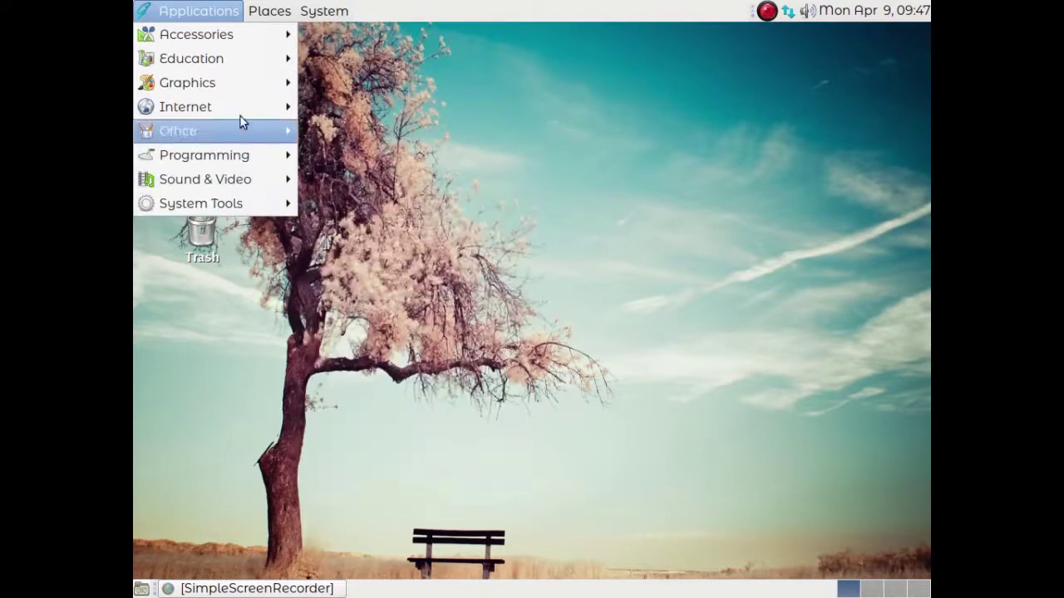
mouse_move(301, 17)
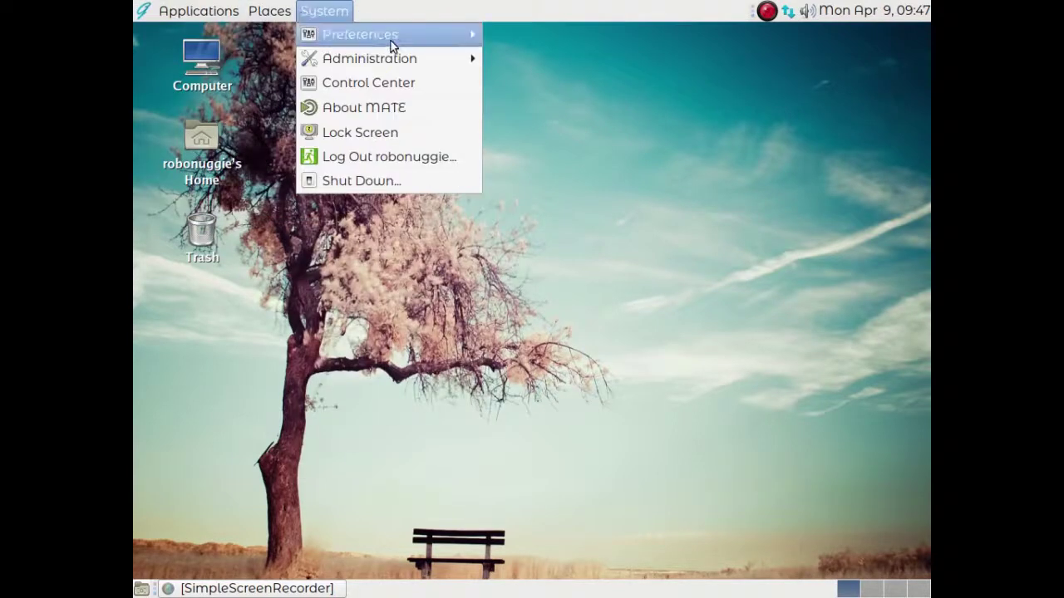
mouse_move(348, 15)
mouse_move(346, 34)
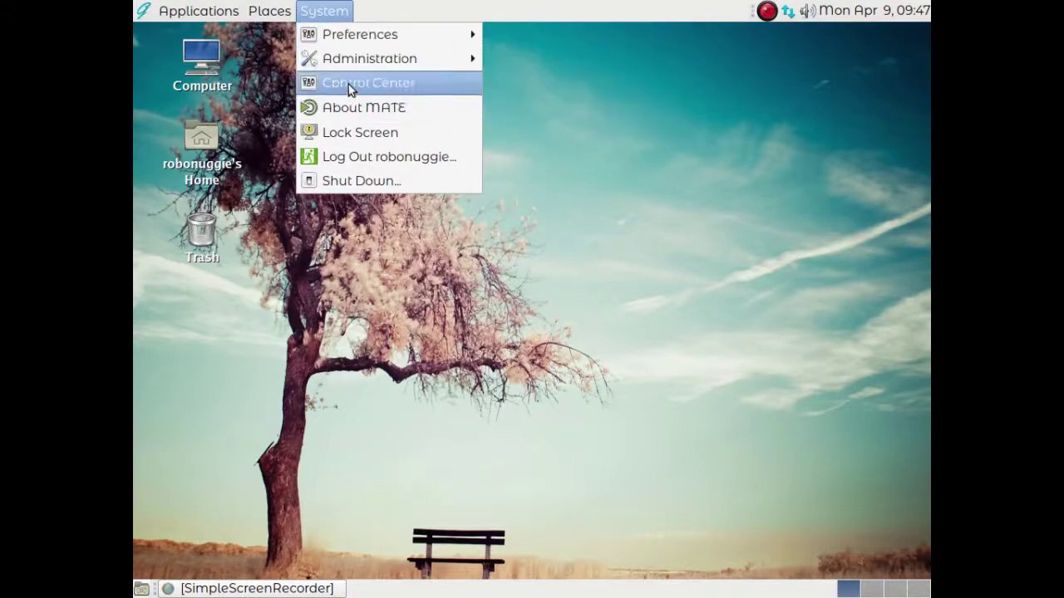
mouse_move(348, 56)
mouse_move(465, 38)
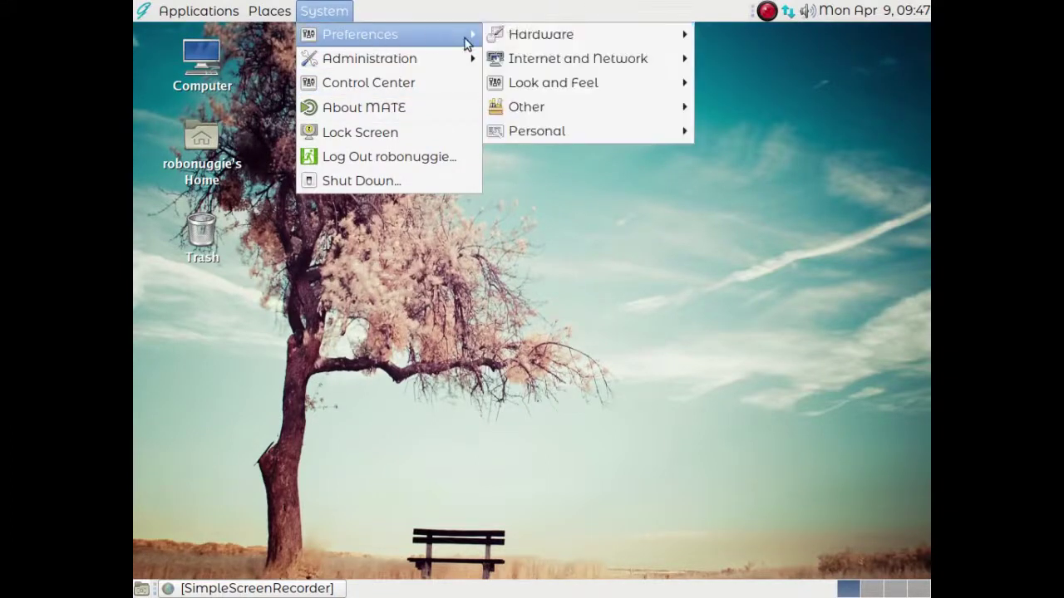
mouse_move(567, 128)
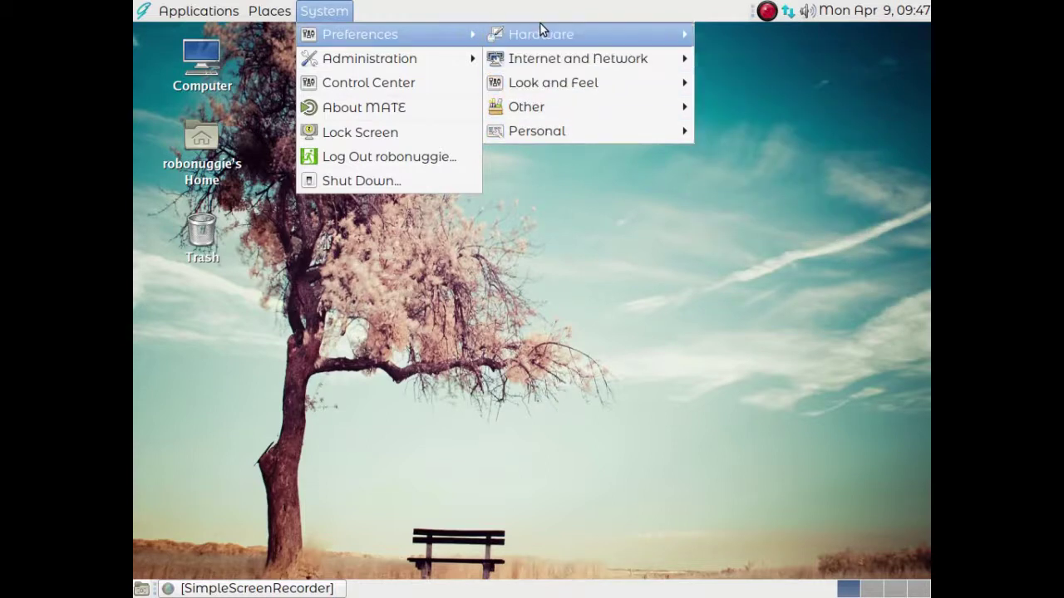
mouse_move(541, 29)
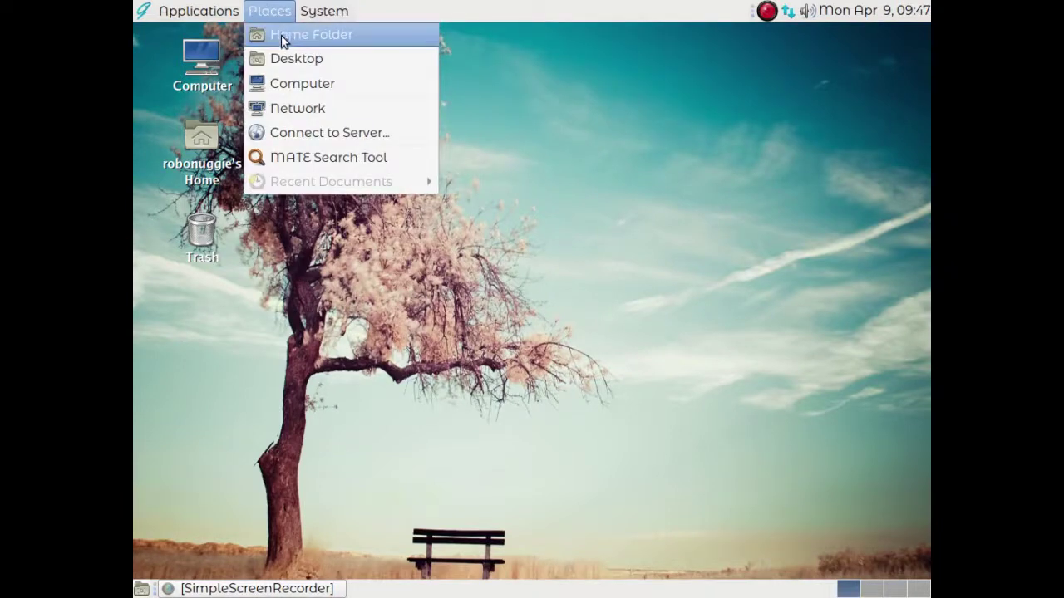
- Launch Firefox Web Browser from the Internet applications and make it the default browser
mouse_move(230, 16)
mouse_move(224, 41)
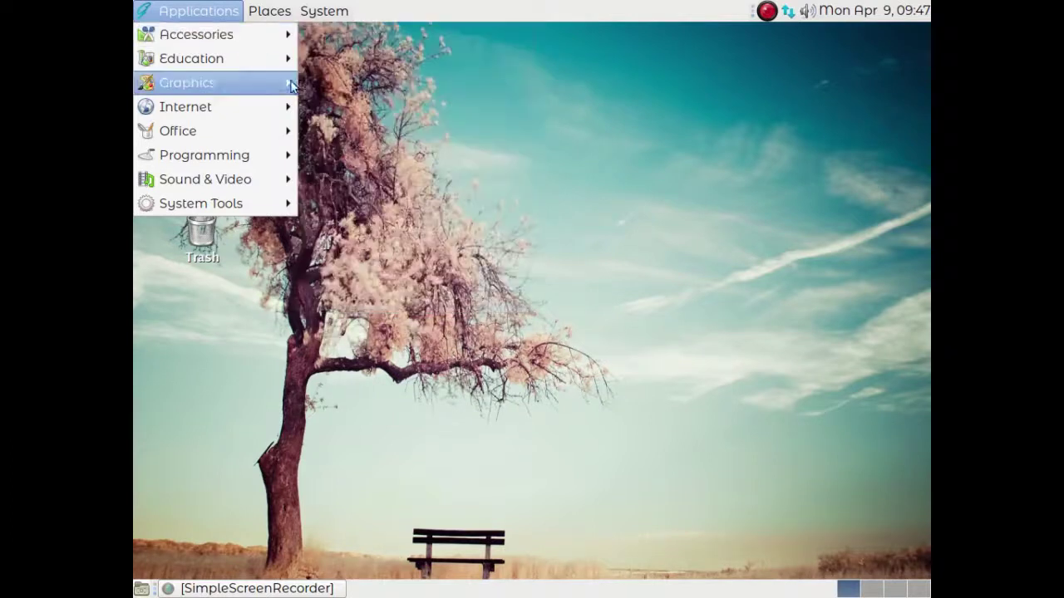
mouse_move(184, 58)
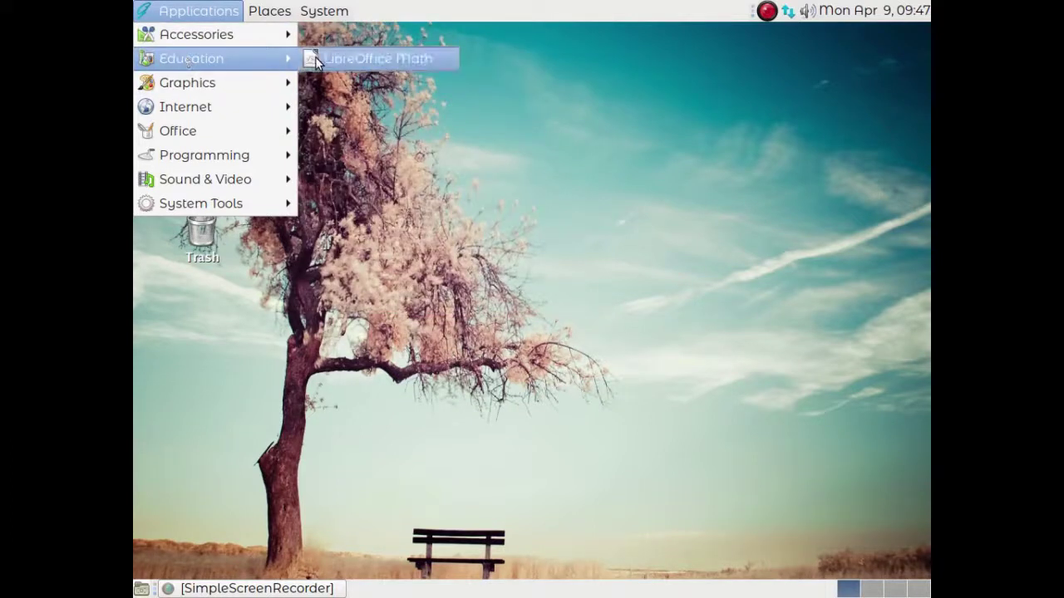
mouse_move(220, 82)
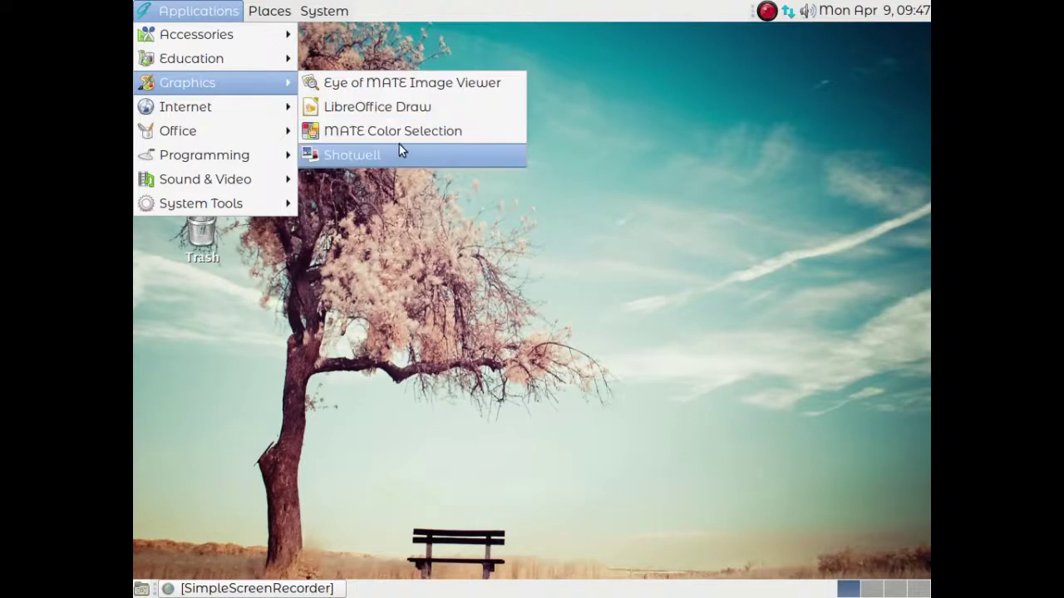
mouse_move(205, 112)
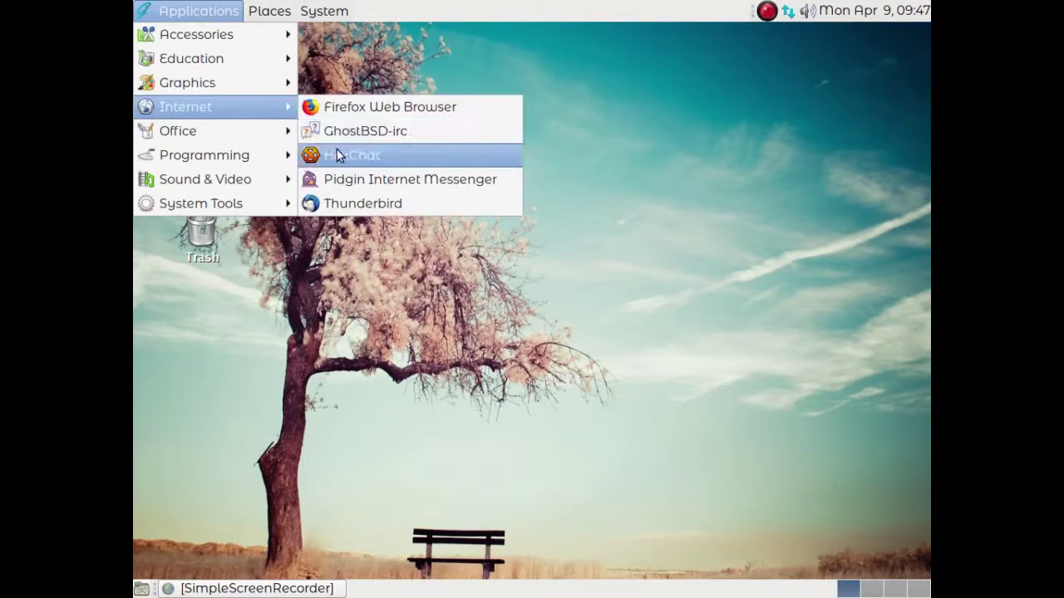
left_click(366, 109)
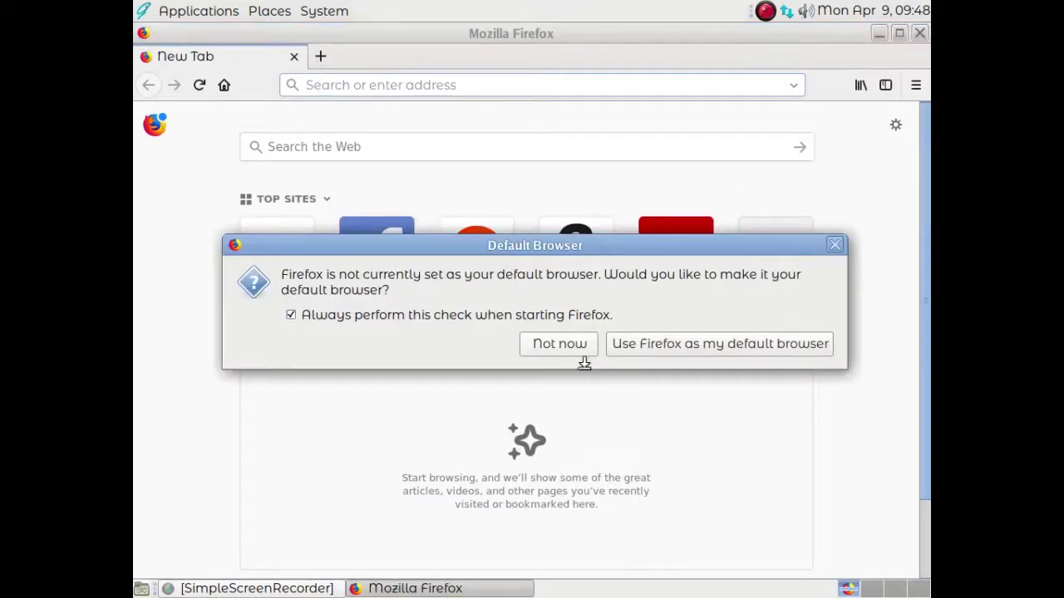
left_click(657, 352)
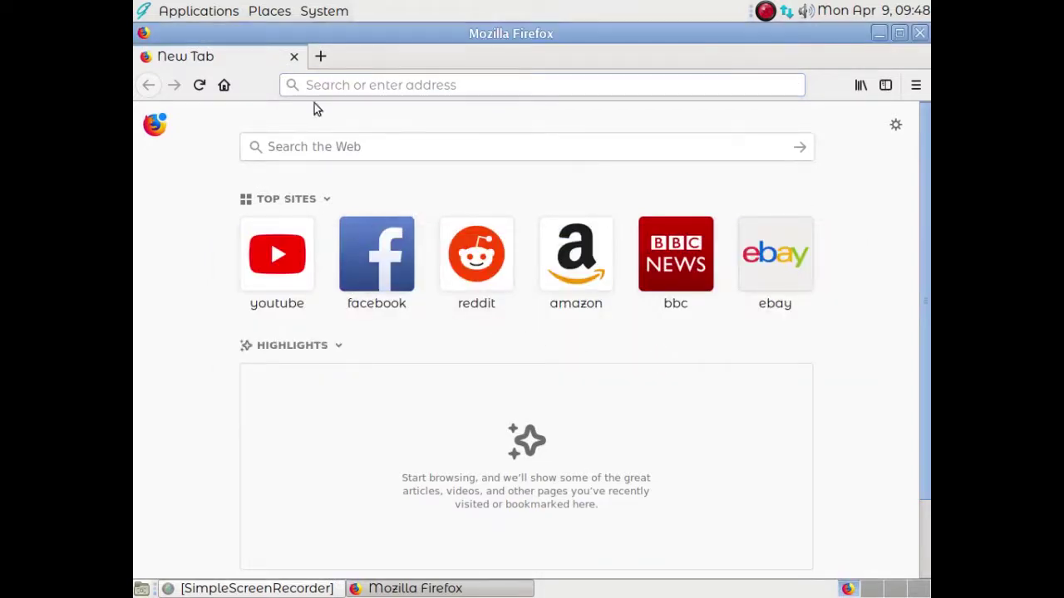
- Open the About Firefox information from the browser's help options
left_click(916, 87)
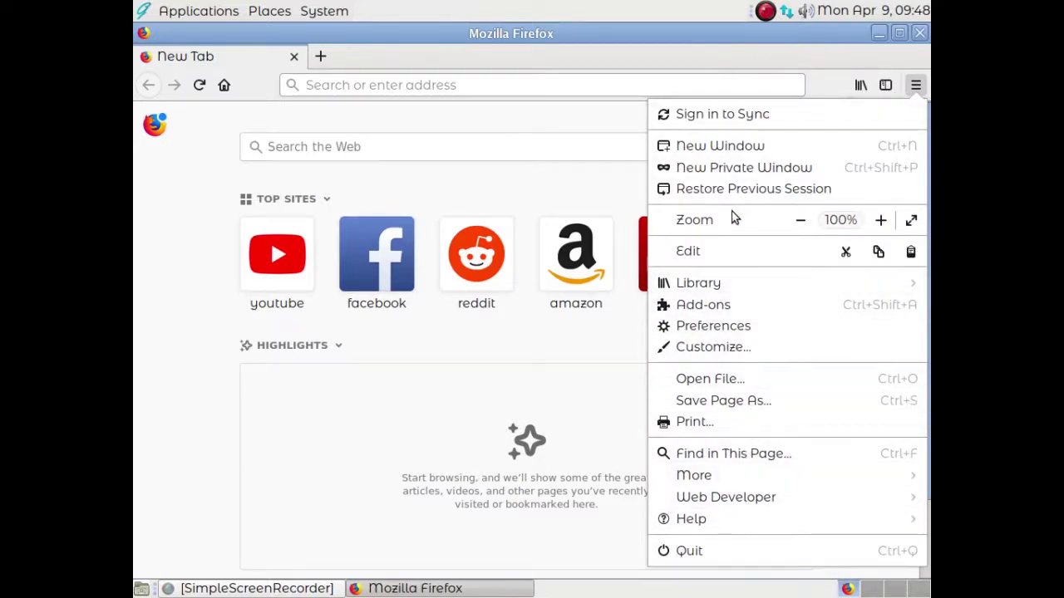
left_click(719, 523)
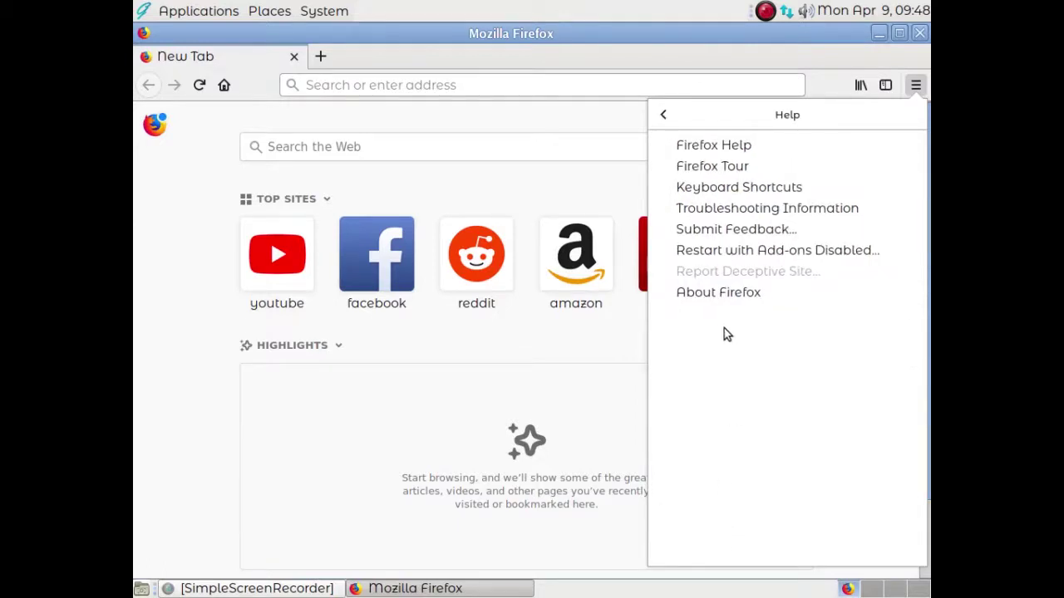
left_click(718, 294)
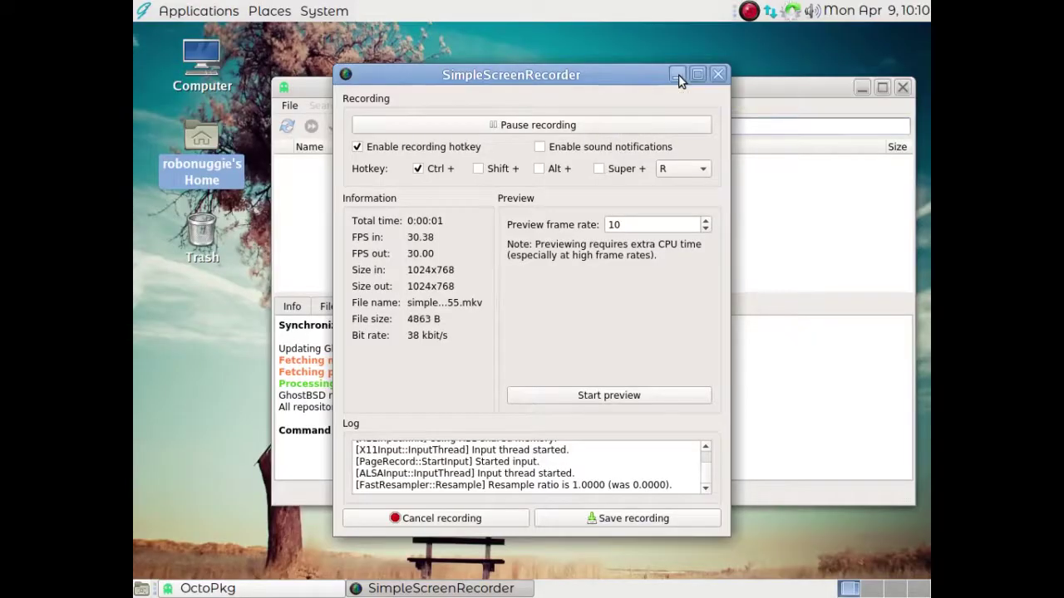
- Minimize the SimpleScreenRecorder window and enlarge the OctoPkg window to fill the screen
left_click(677, 75)
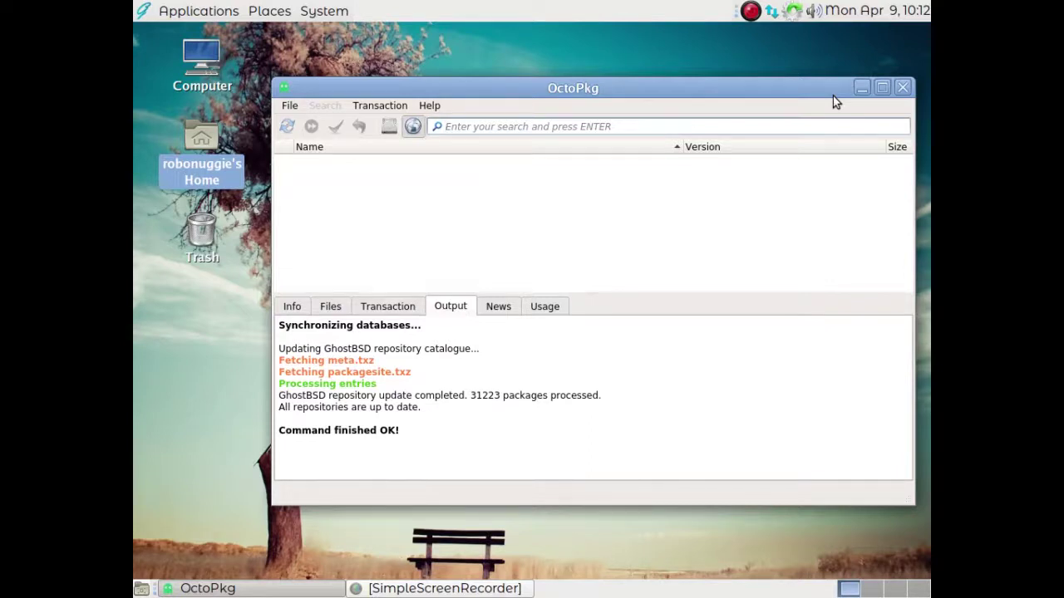
left_click_drag(384, 89, 257, 41)
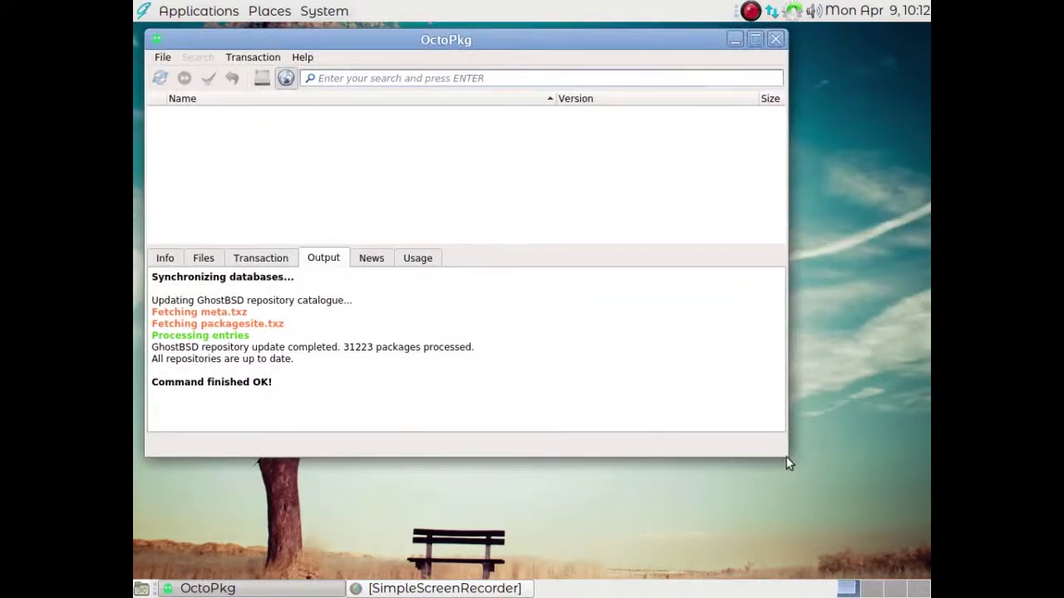
left_click_drag(786, 457, 916, 565)
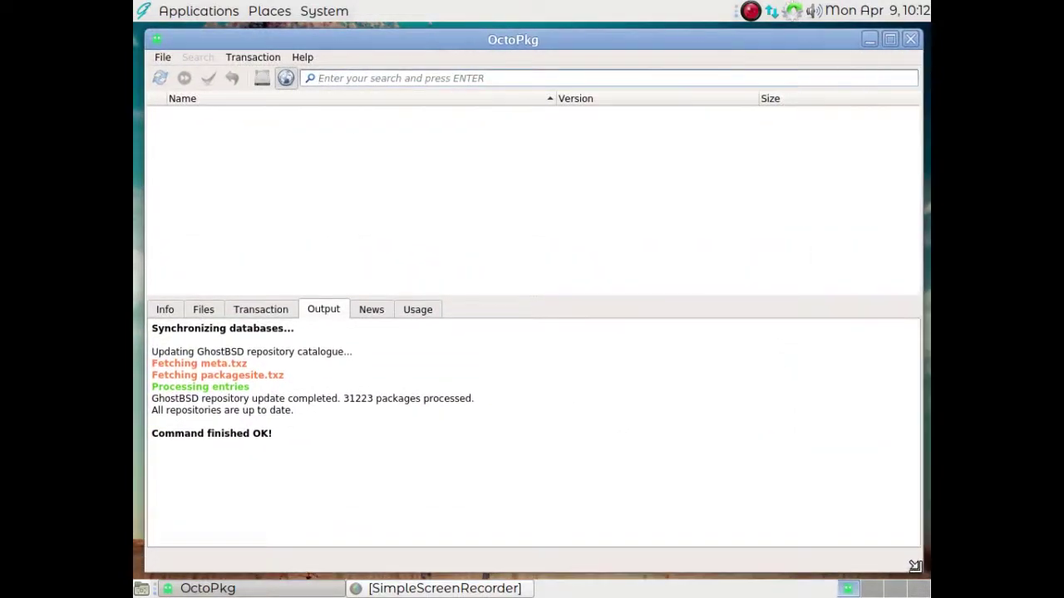
left_click(890, 39)
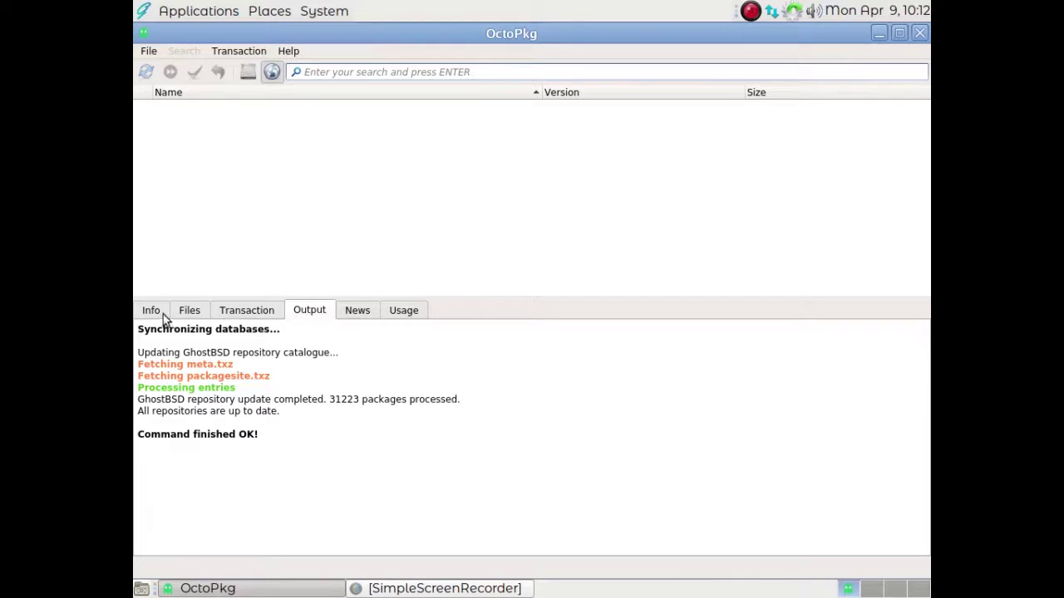
- Look through OctoPkg's package files, pending transaction and command output views
left_click(191, 313)
left_click(266, 312)
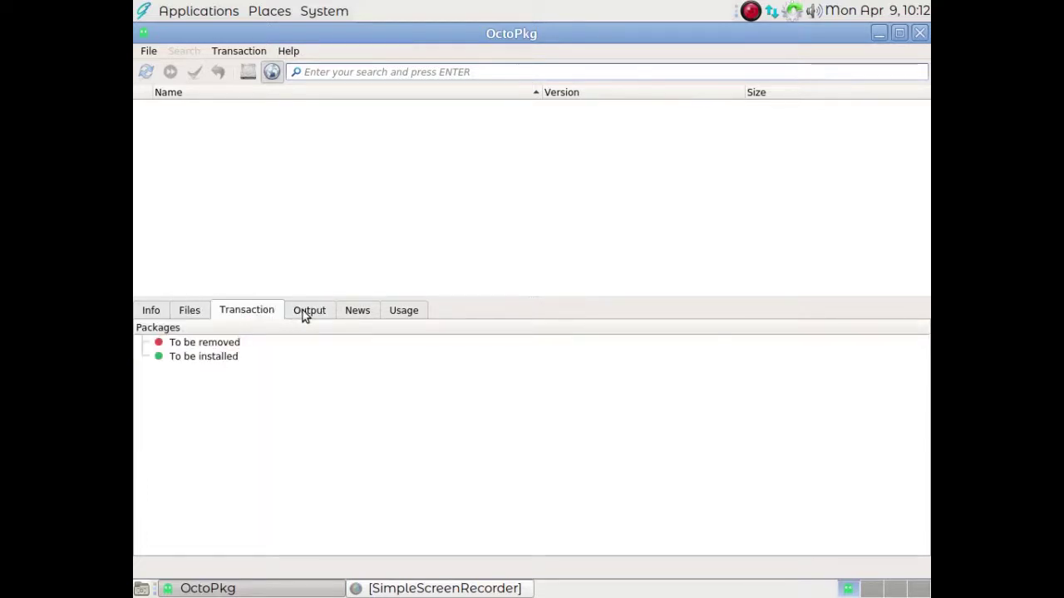
left_click(304, 314)
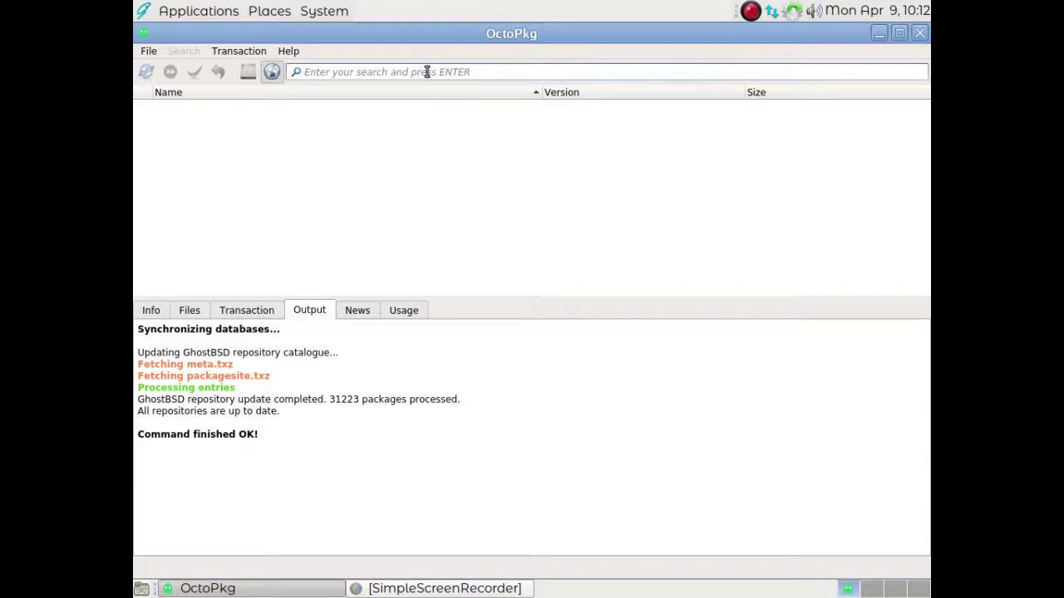
- Search the packages for "seamonkey" and mark the seamonkey package for installation
type("sea")
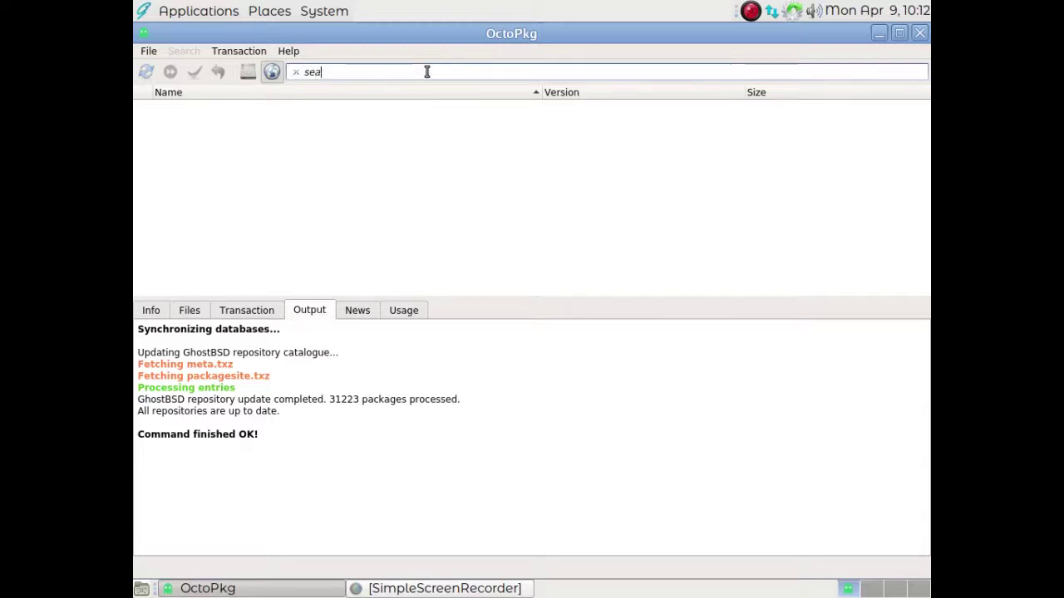
type("monkey")
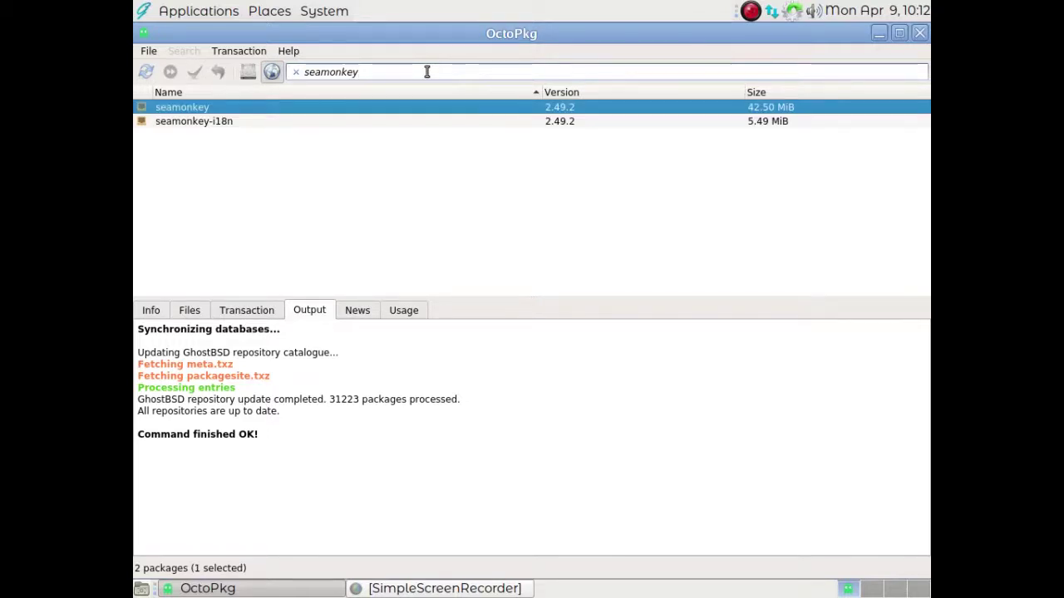
right_click(198, 107)
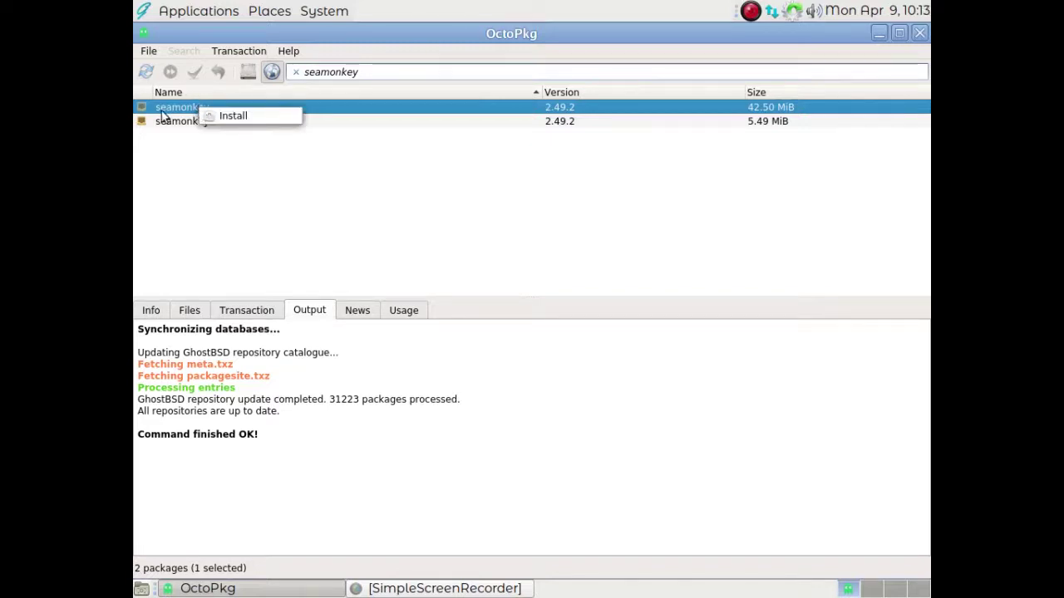
left_click(229, 113)
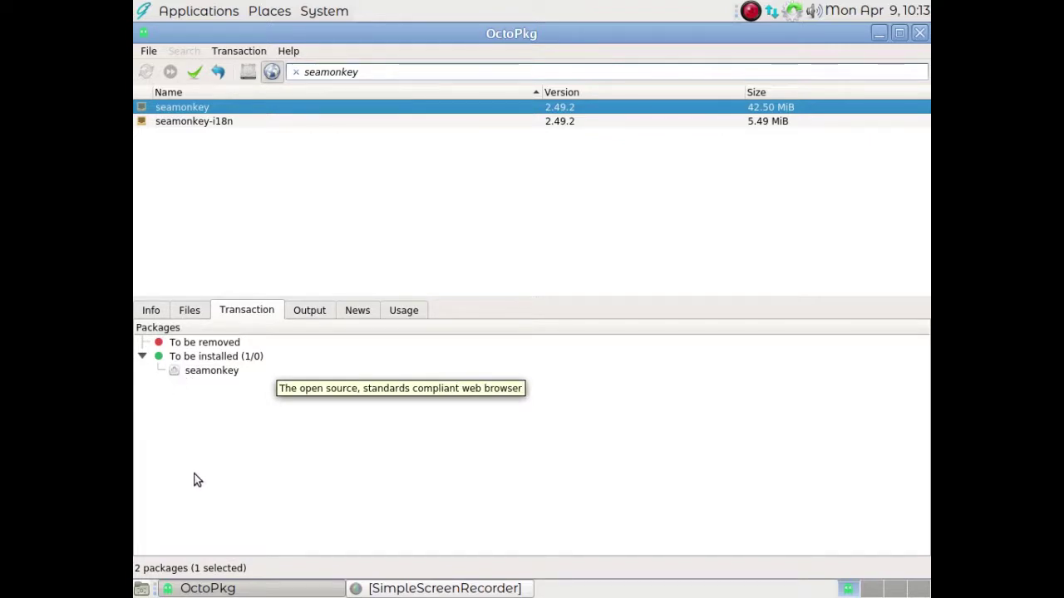
- Replace the package search with "moc" and mark the moc package for installation
left_click(385, 66)
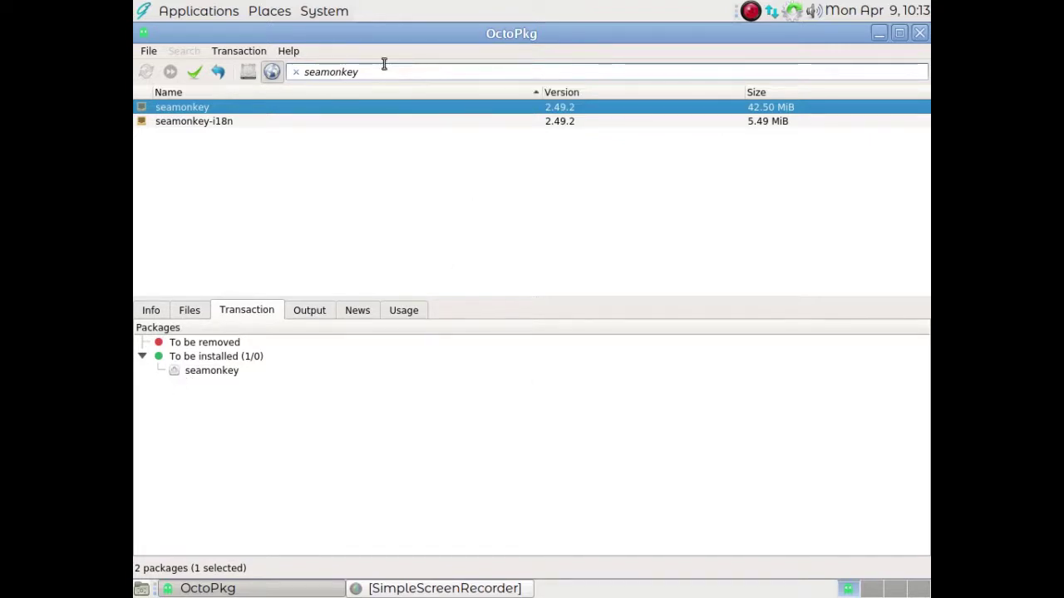
left_click_drag(386, 68, 277, 74)
type("moc")
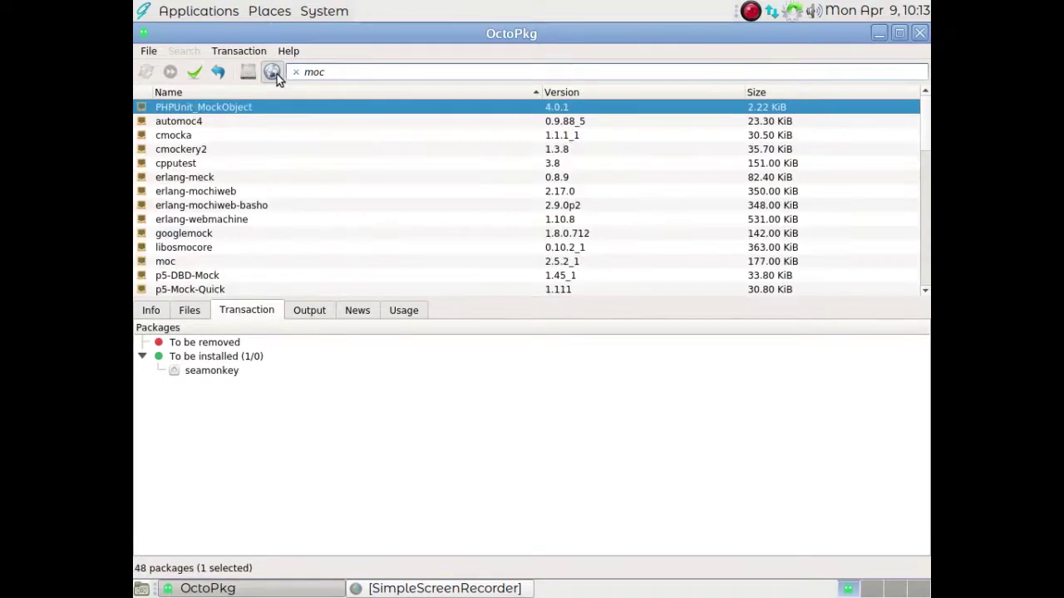
left_click(162, 264)
right_click(162, 264)
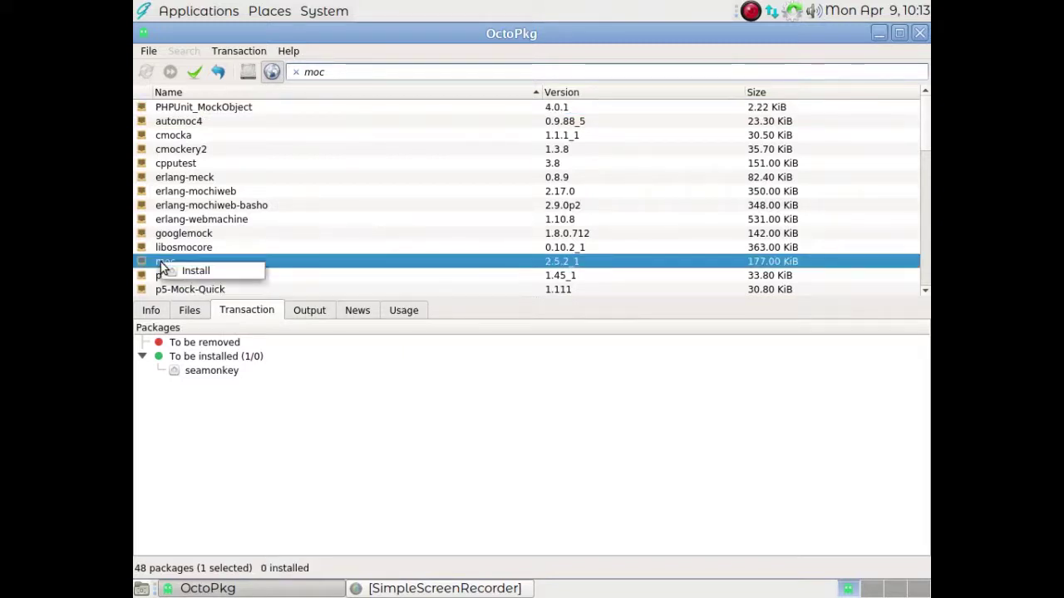
left_click(193, 271)
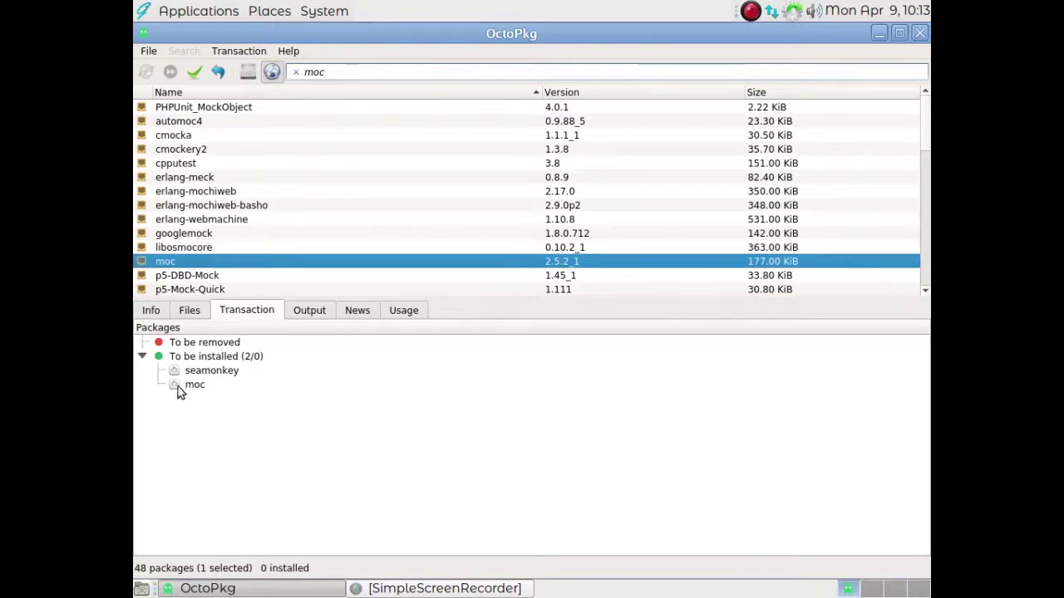
- Look over the moc search results and clear the package search text
scroll(178, 245, "down", 9)
scroll(182, 241, "up", 9)
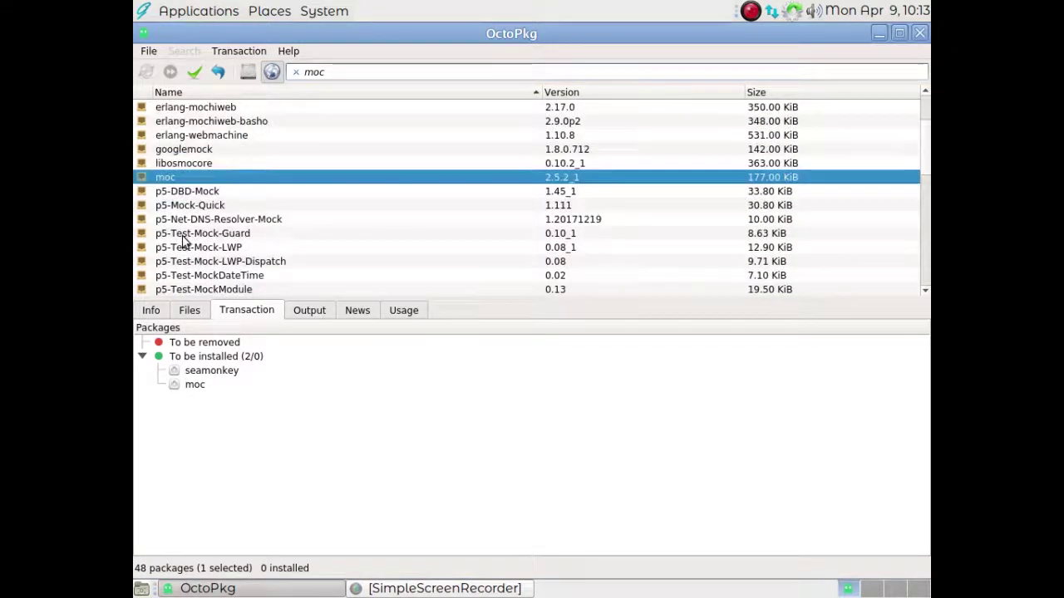
left_click(344, 71)
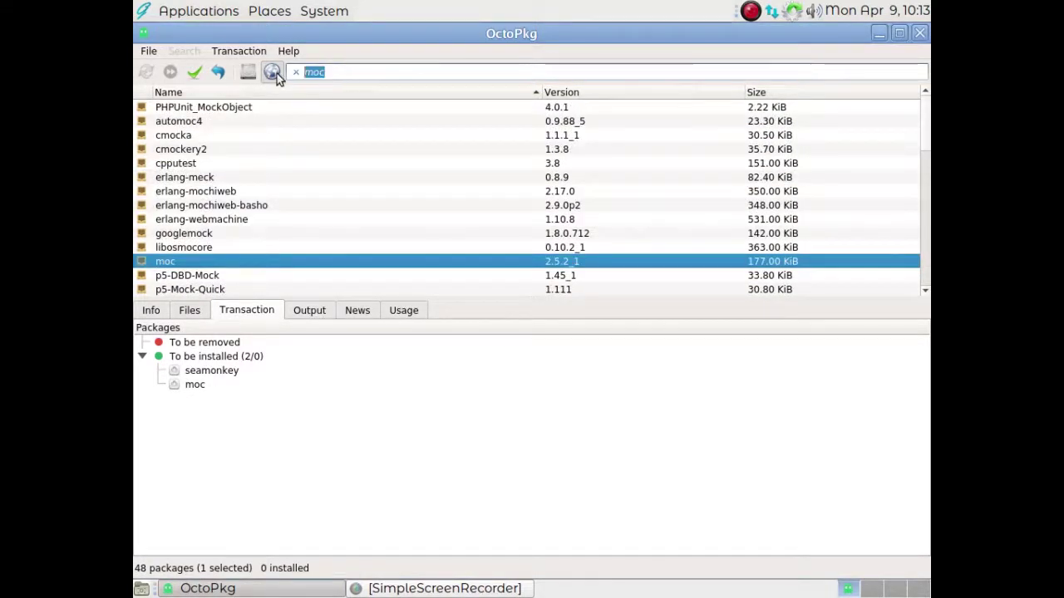
key("BackSpace")
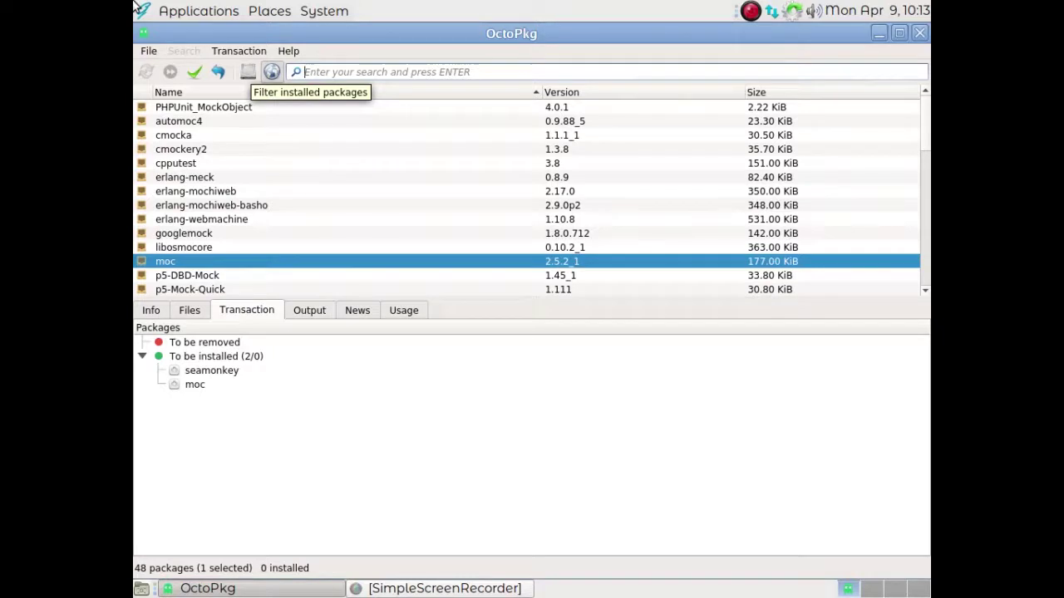
- Look through the installed sound, video and graphics applications
left_click(158, 10)
mouse_move(193, 179)
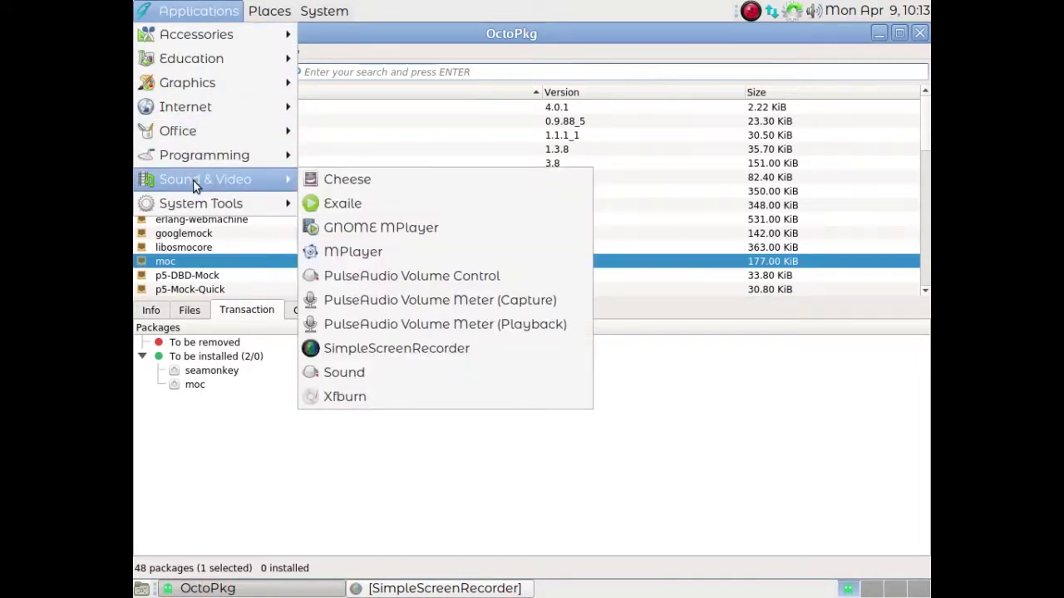
mouse_move(194, 82)
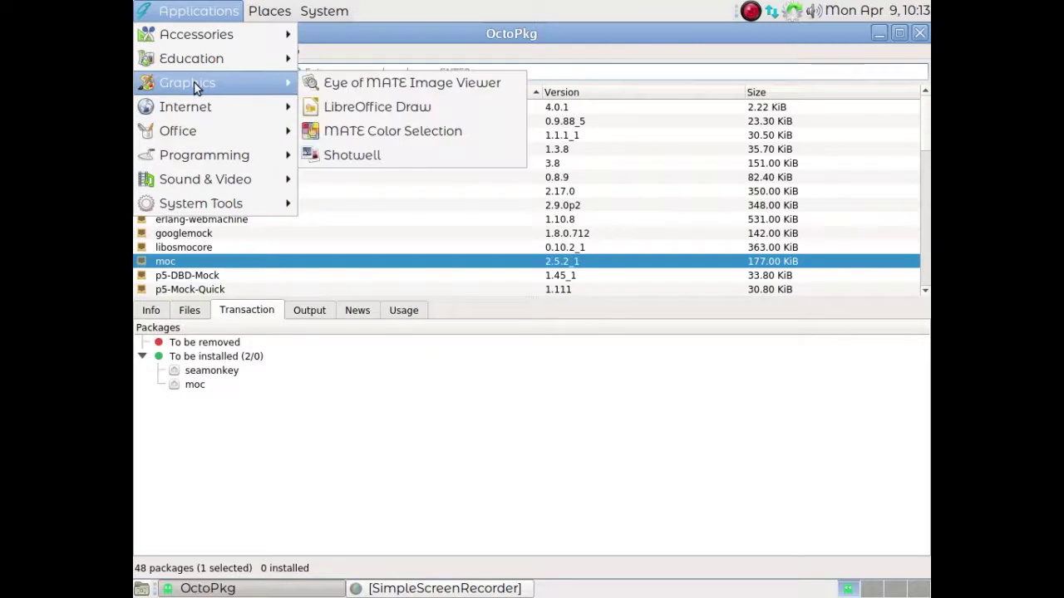
left_click(437, 59)
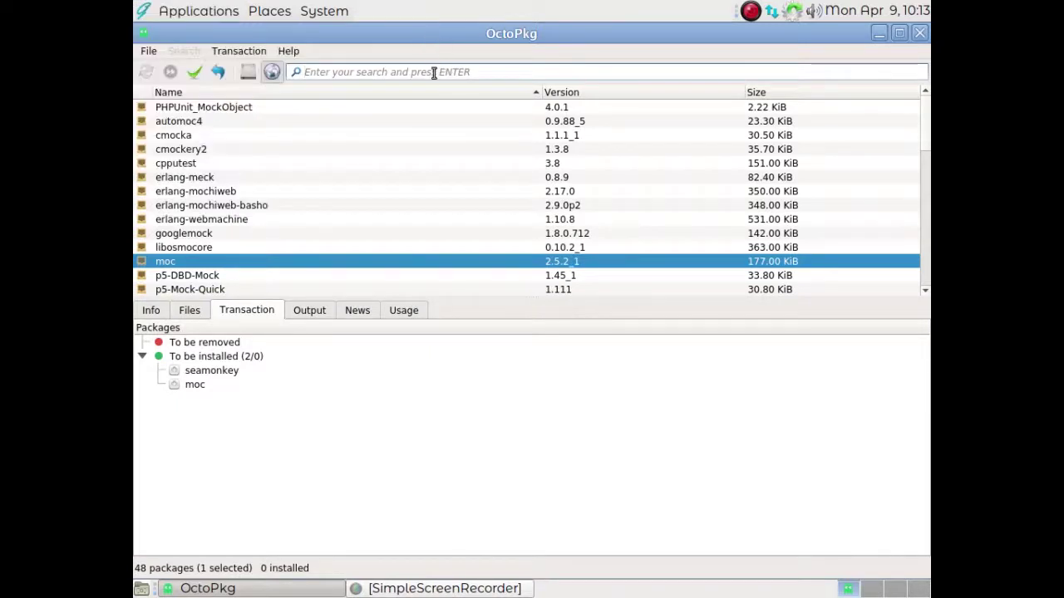
- Search the packages for "gimp" and mark the gimp package for installation
type("gi")
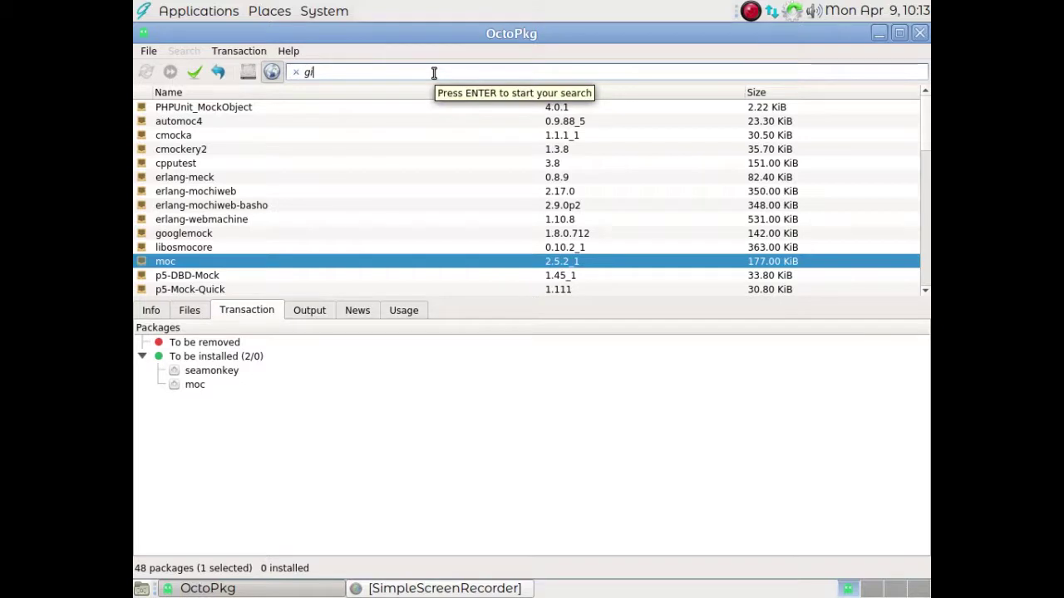
type("mp")
key("Return")
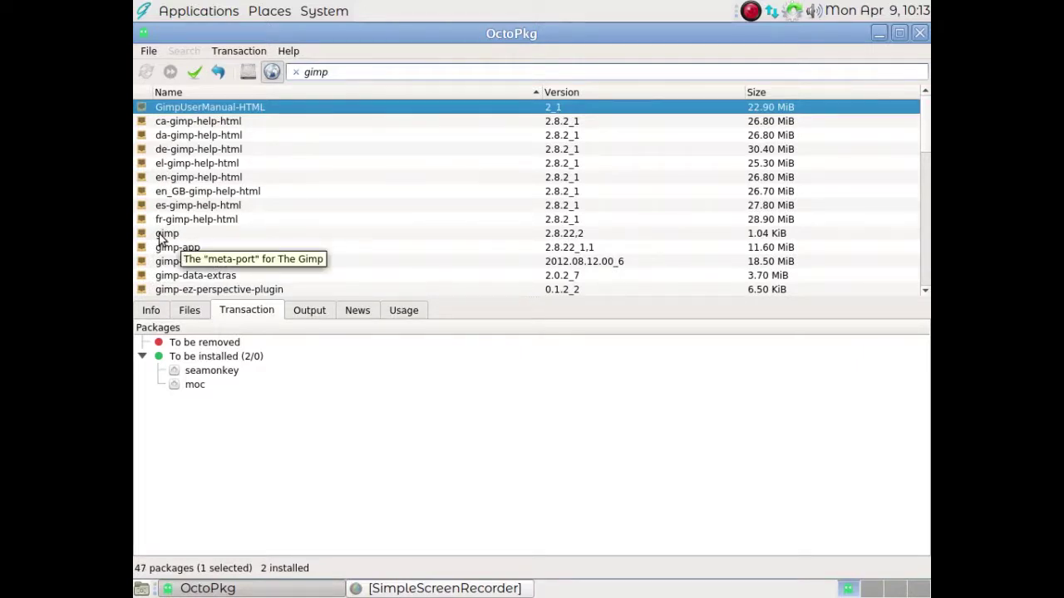
right_click(162, 239)
left_click(176, 244)
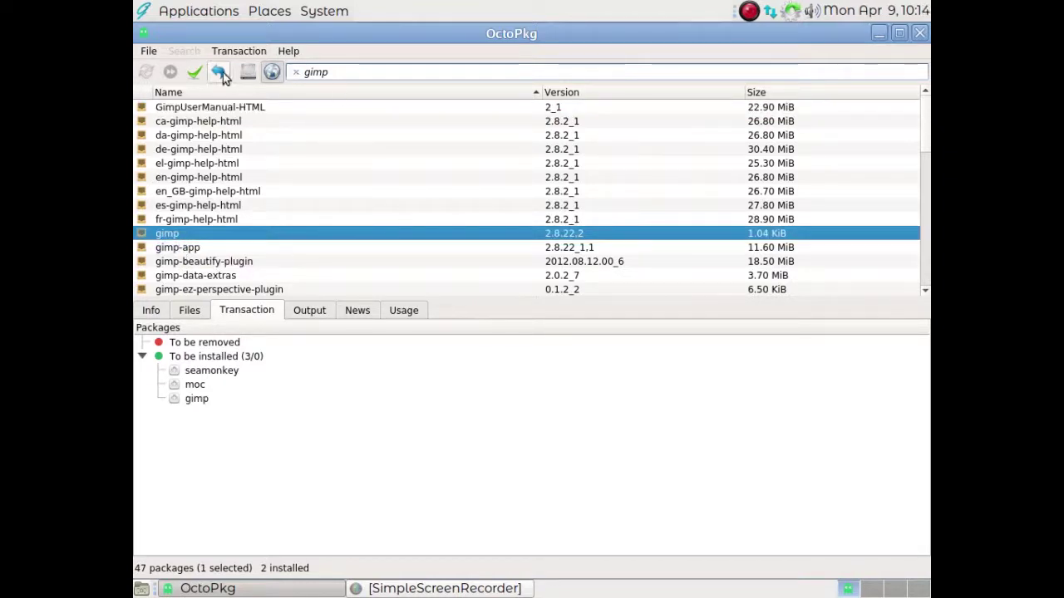
- Commit the pending installation of seamonkey, moc and gimp, dismiss the permissions notice and close OctoPkg once it finishes
left_click(195, 72)
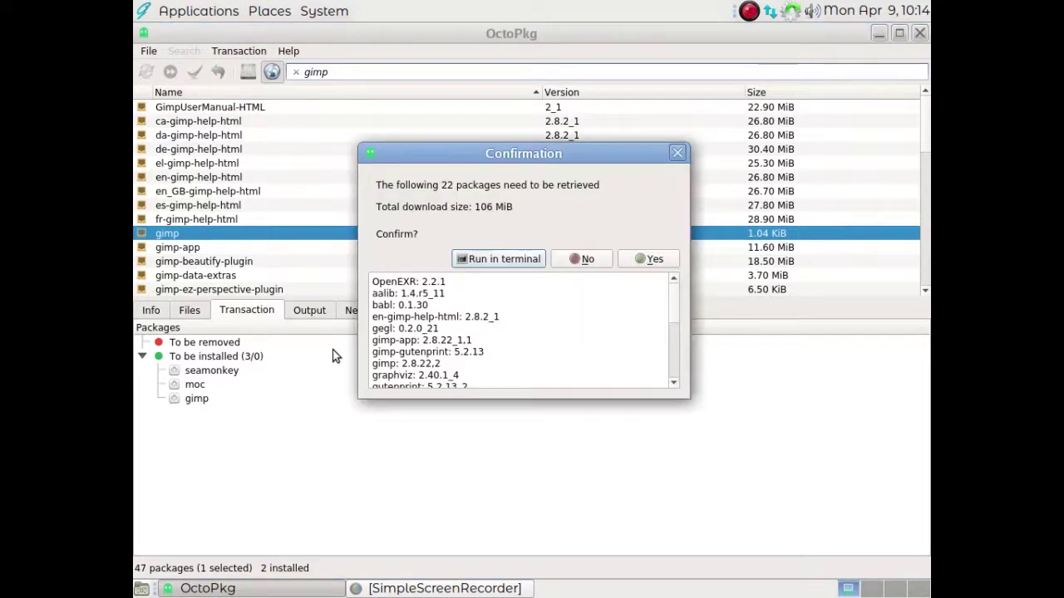
left_click(651, 259)
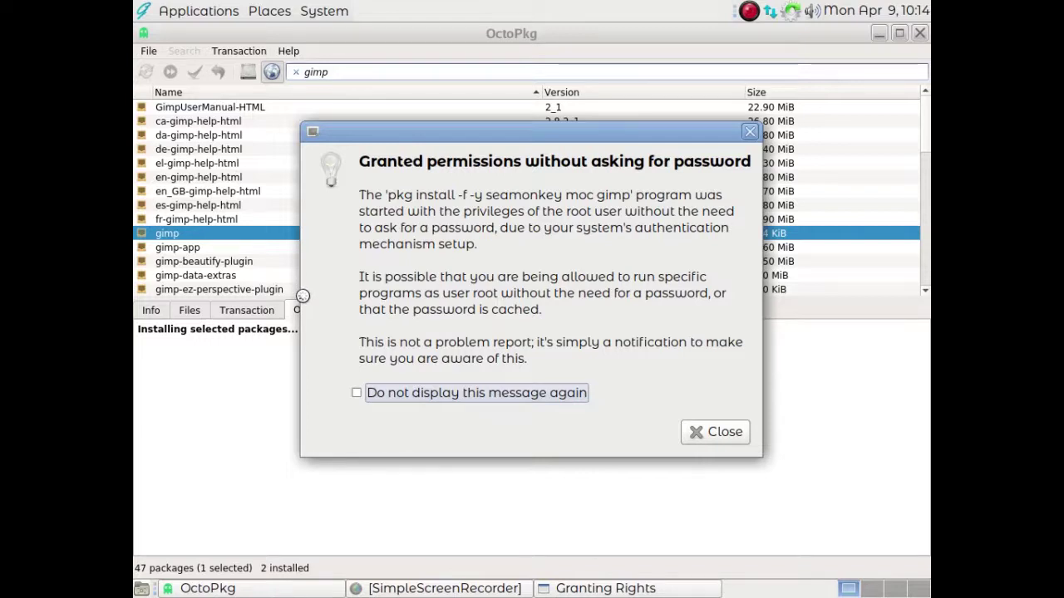
left_click(694, 432)
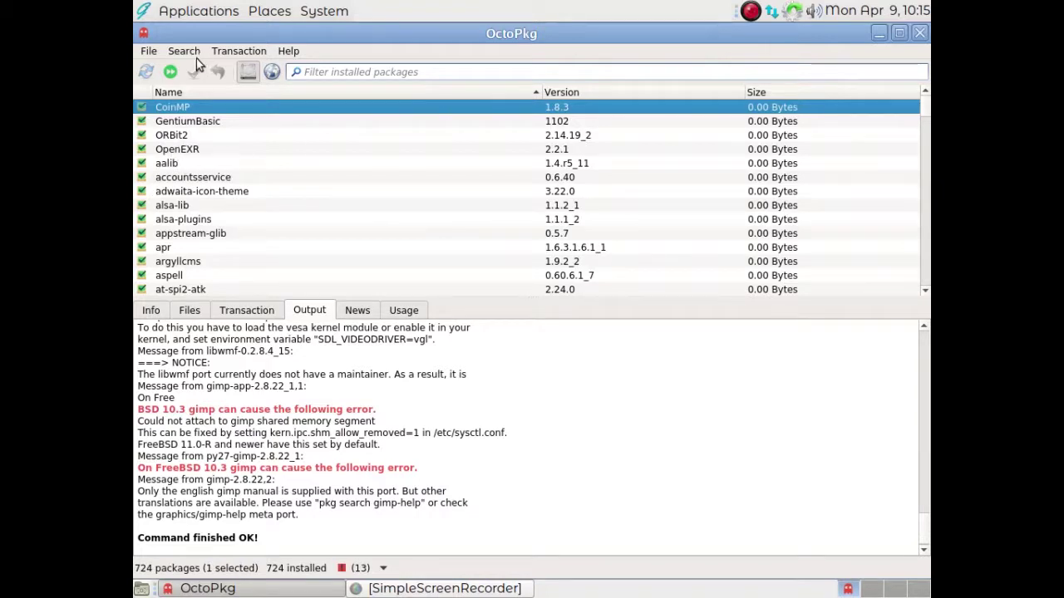
left_click(920, 34)
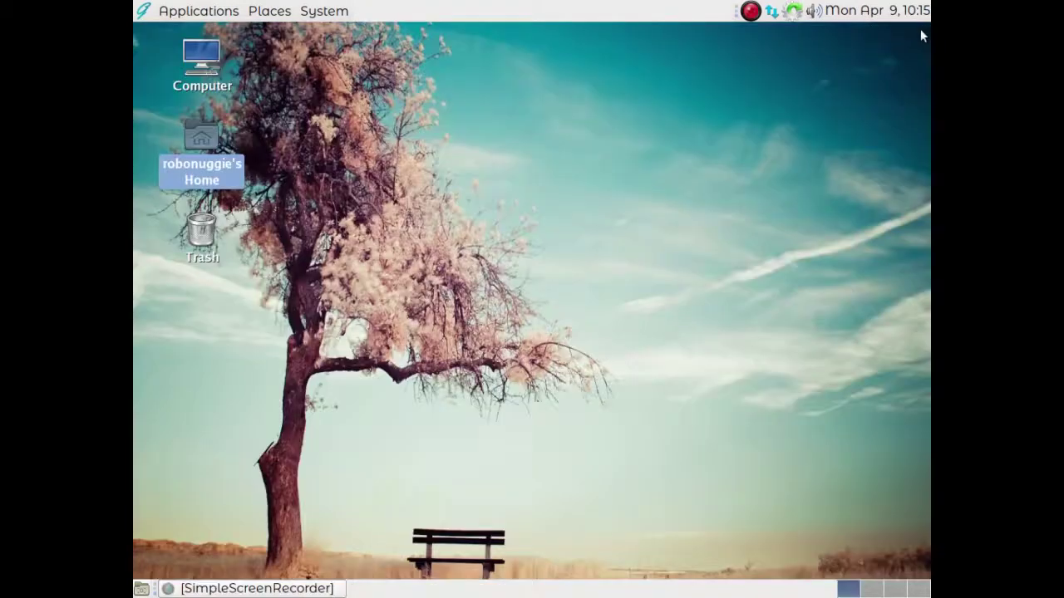
- Launch GNU Image Manipulation Program from the installed graphics applications
left_click(196, 10)
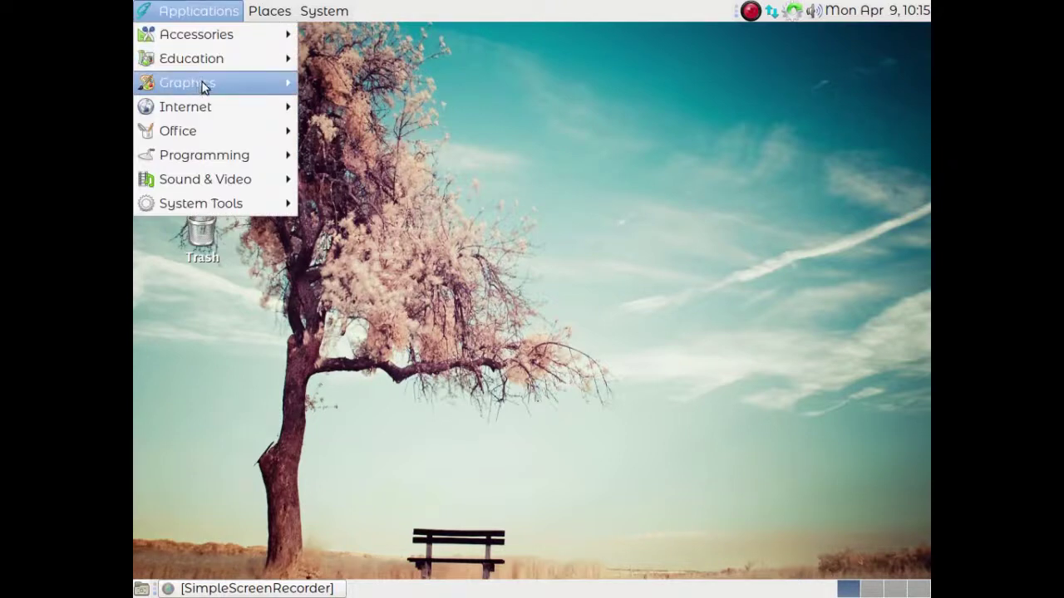
mouse_move(208, 87)
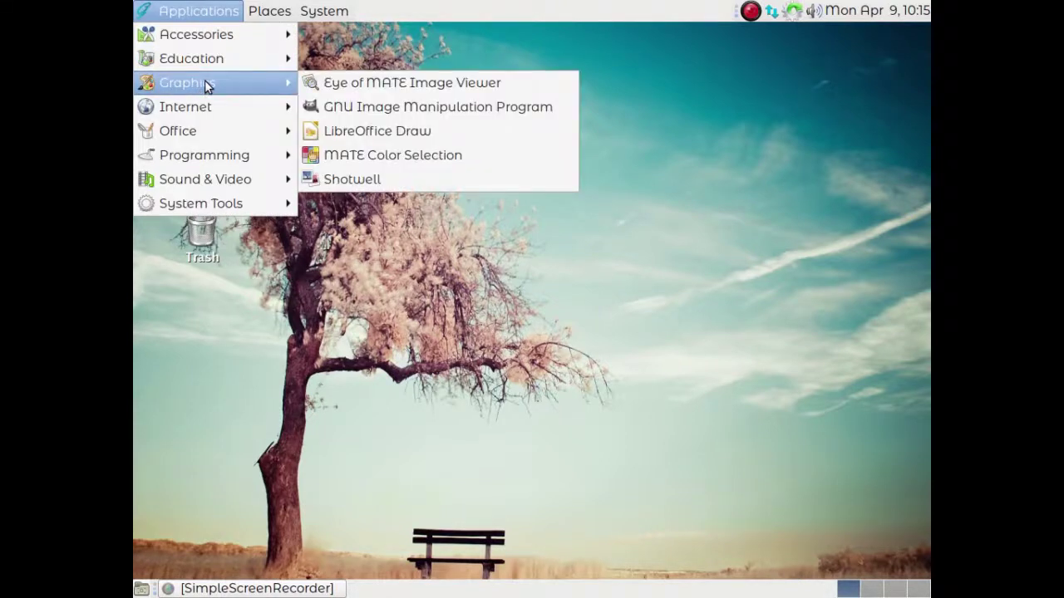
left_click(325, 97)
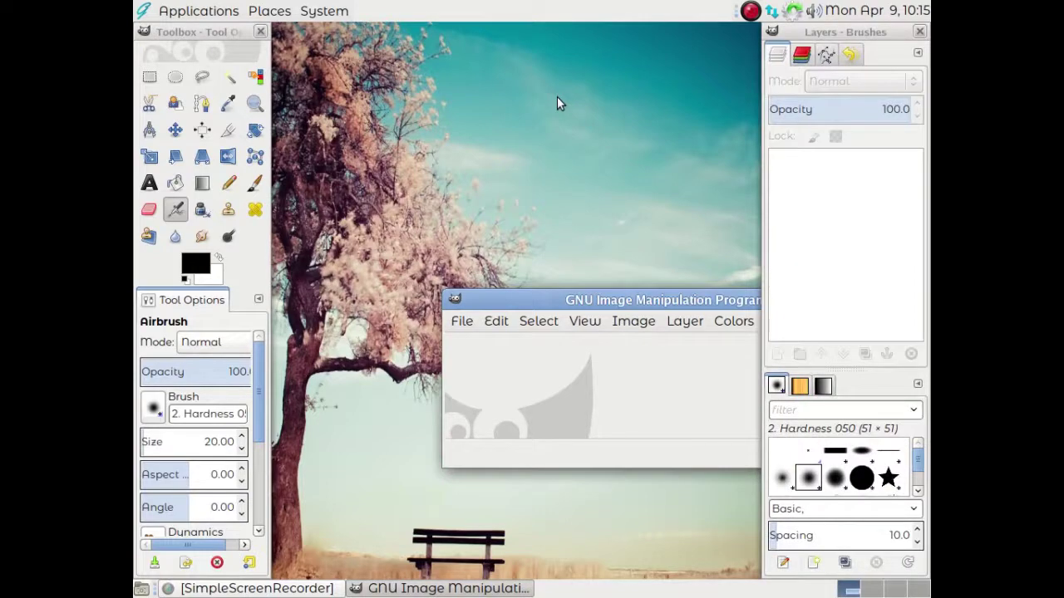
- Move GIMP's image window up between its docks and switch GIMP to single-window mode
left_click_drag(622, 298, 454, 53)
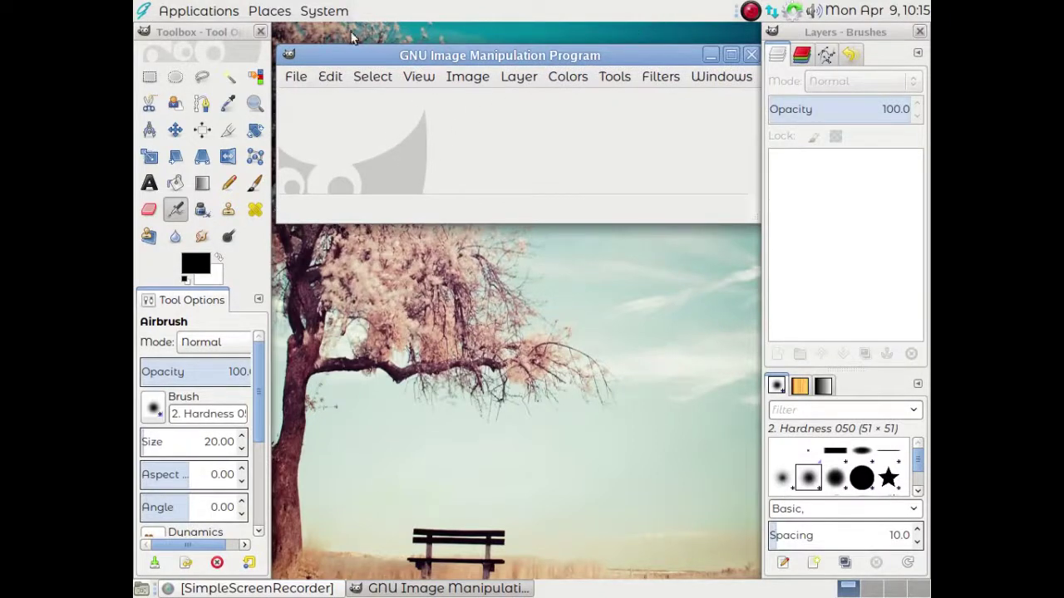
left_click(660, 76)
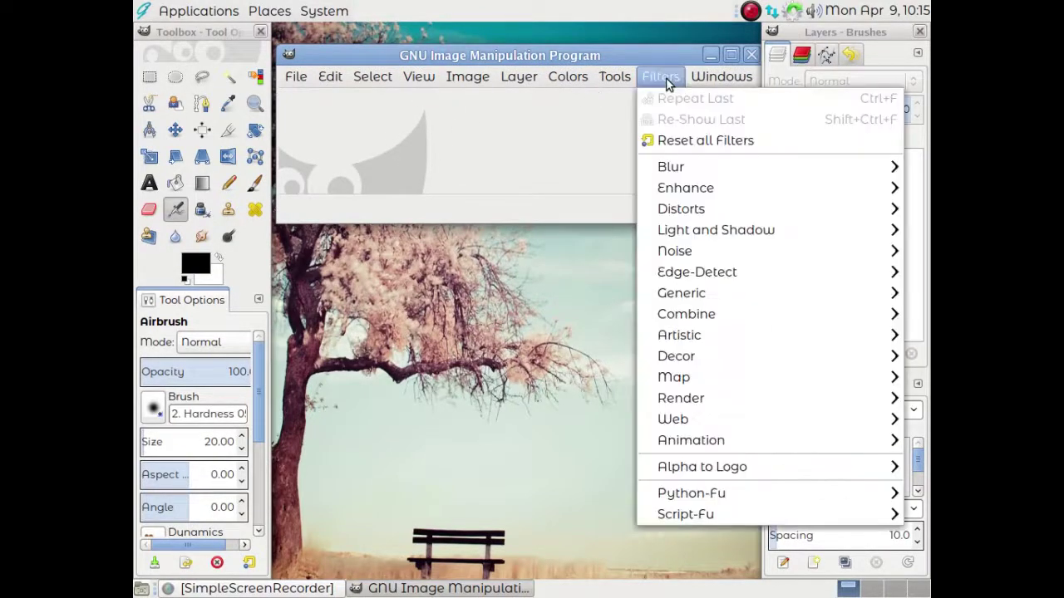
mouse_move(716, 76)
left_click(705, 235)
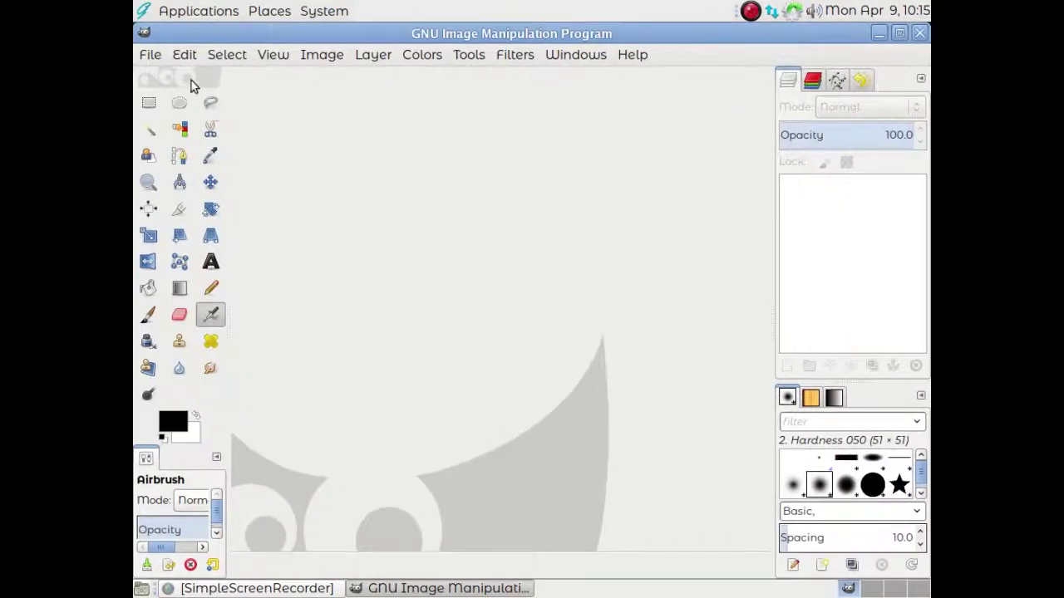
- Open MATE System Monitor to check the CPU, memory and network resources
left_click(164, 9)
mouse_move(170, 178)
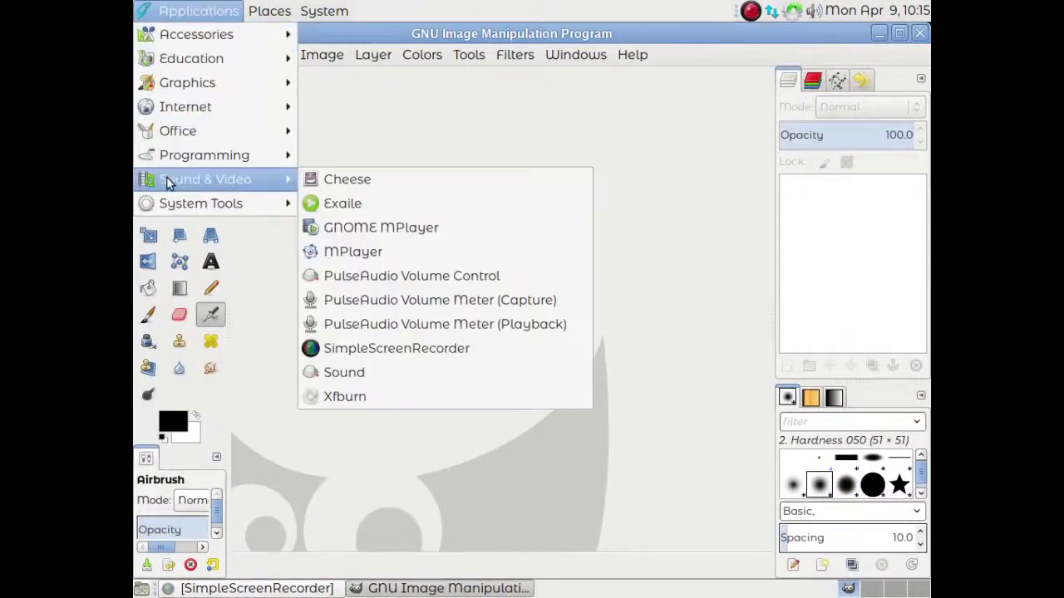
mouse_move(222, 201)
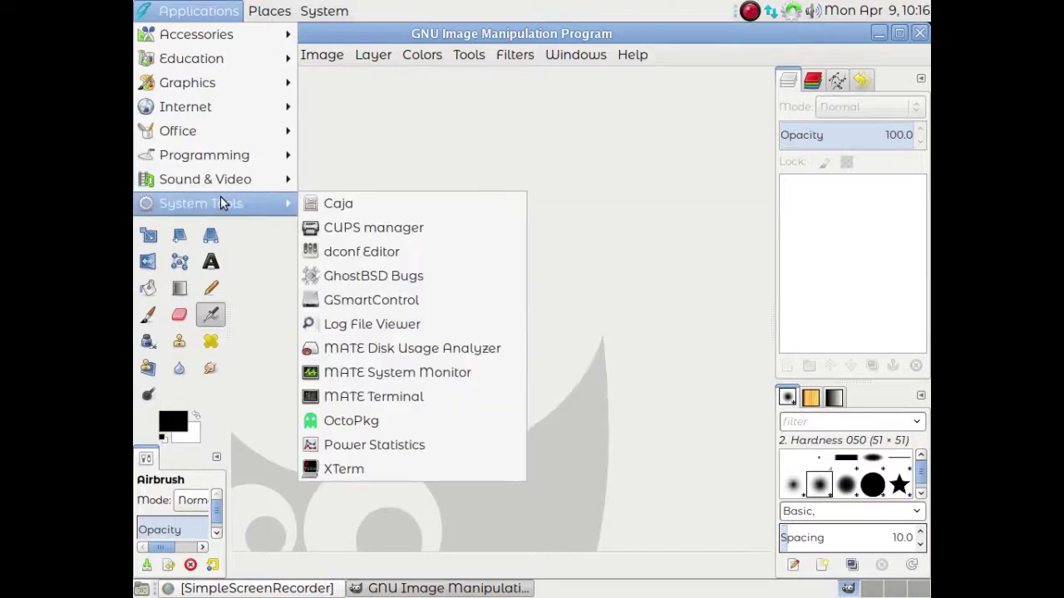
left_click(409, 378)
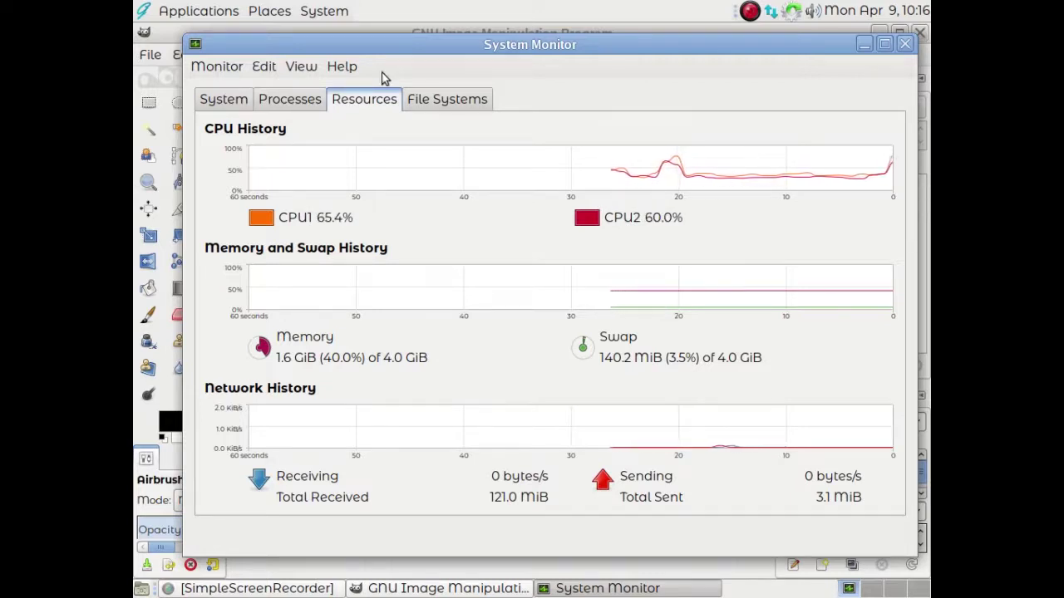
- Open Update Manager and review the individual packages in the available software update, collapsing the list when done
left_click(792, 18)
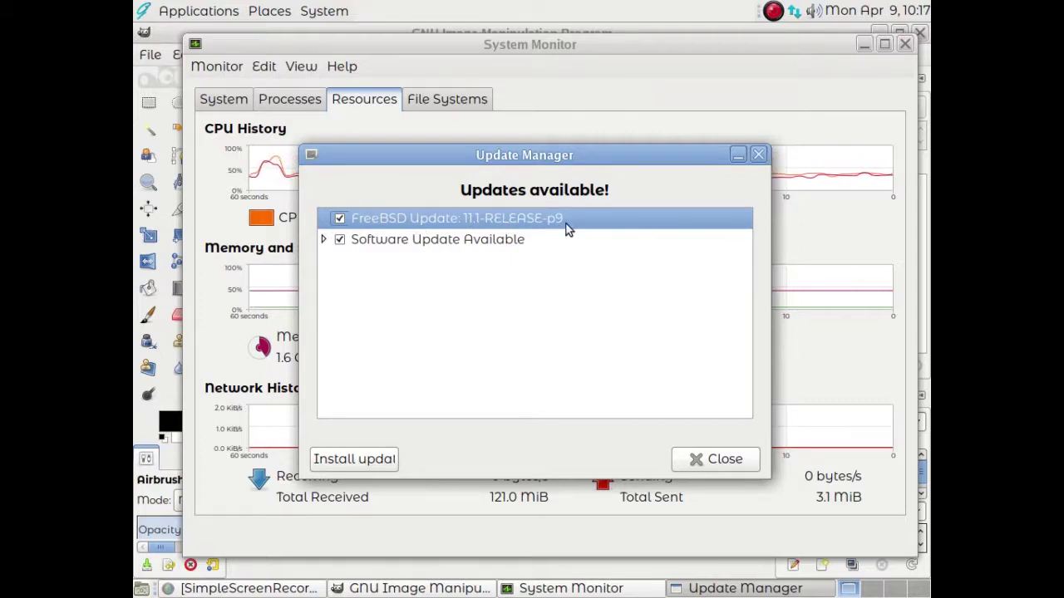
left_click(323, 240)
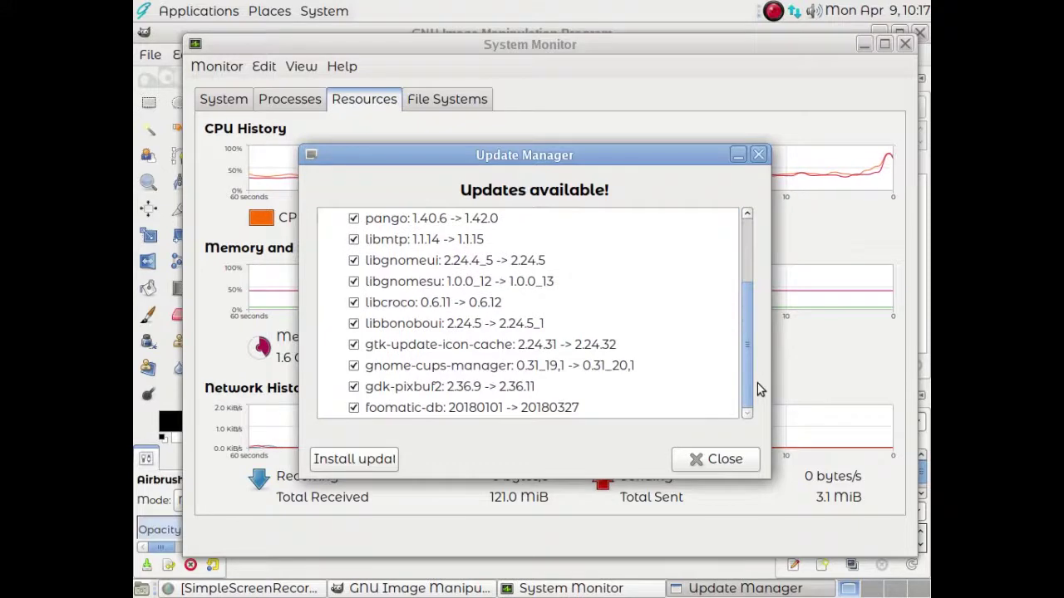
left_click_drag(749, 382, 757, 249)
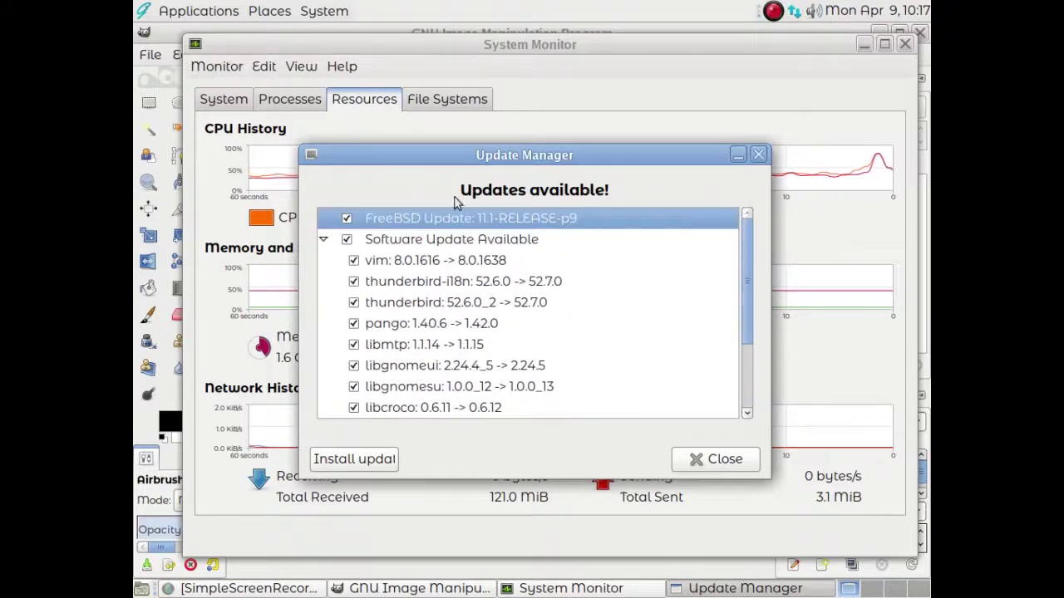
left_click(323, 240)
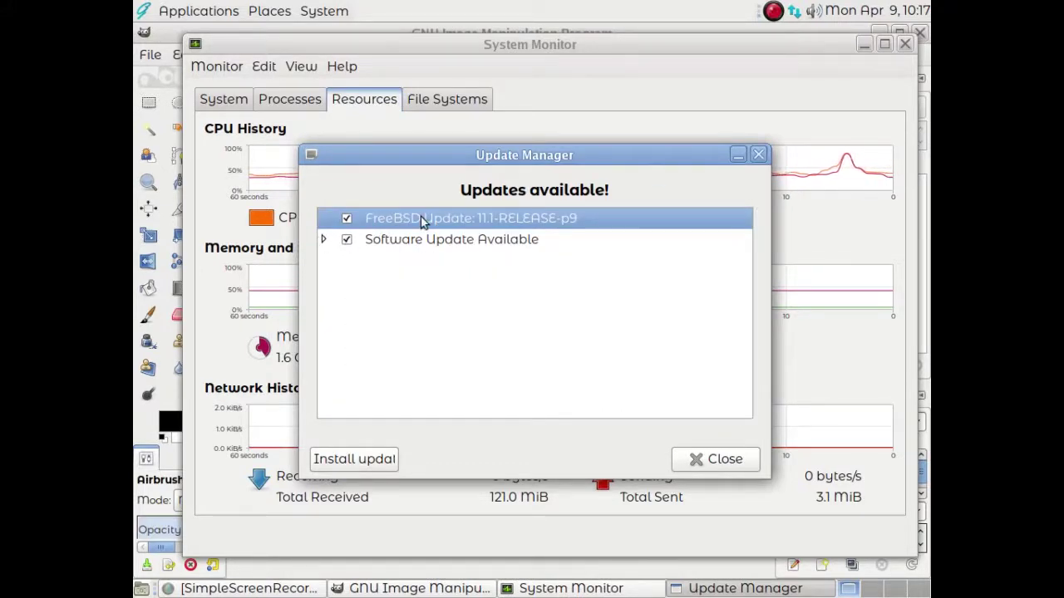
- Start installing the FreeBSD and software updates and place the progress window over the middle of System Monitor
left_click(337, 466)
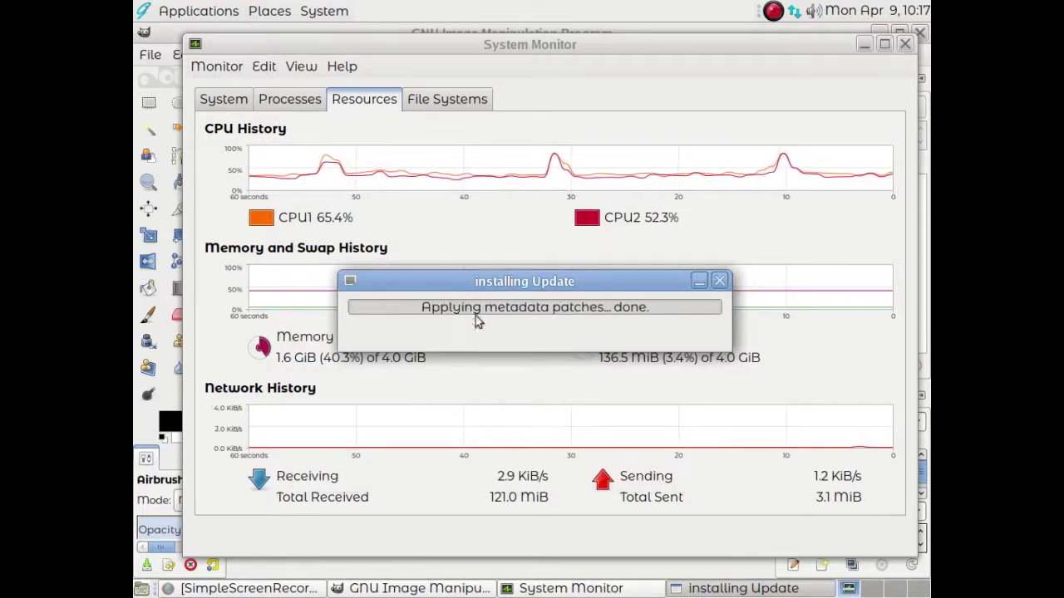
left_click_drag(477, 287, 359, 493)
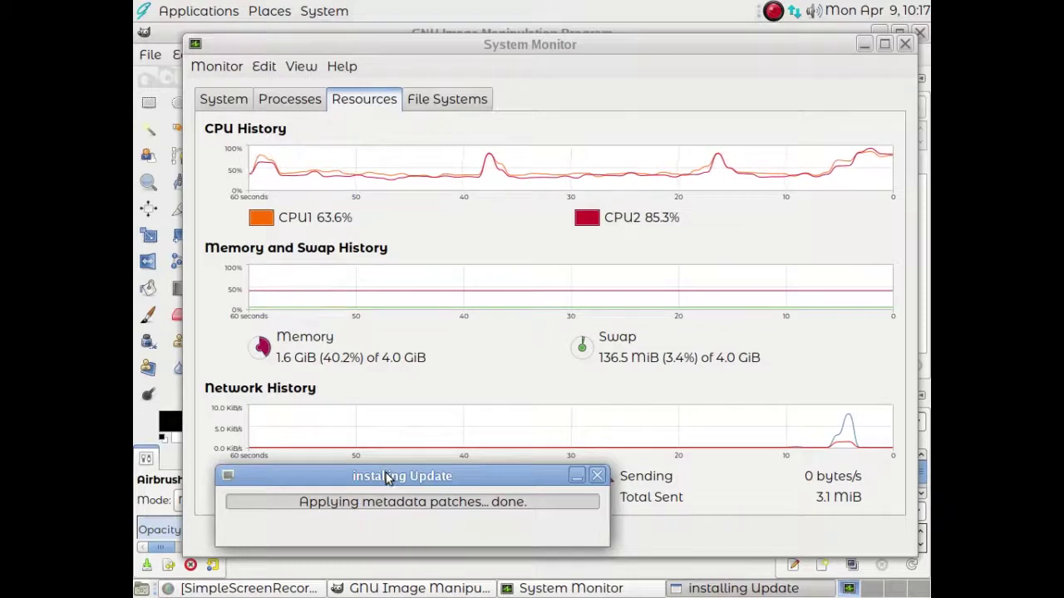
left_click_drag(387, 478, 441, 264)
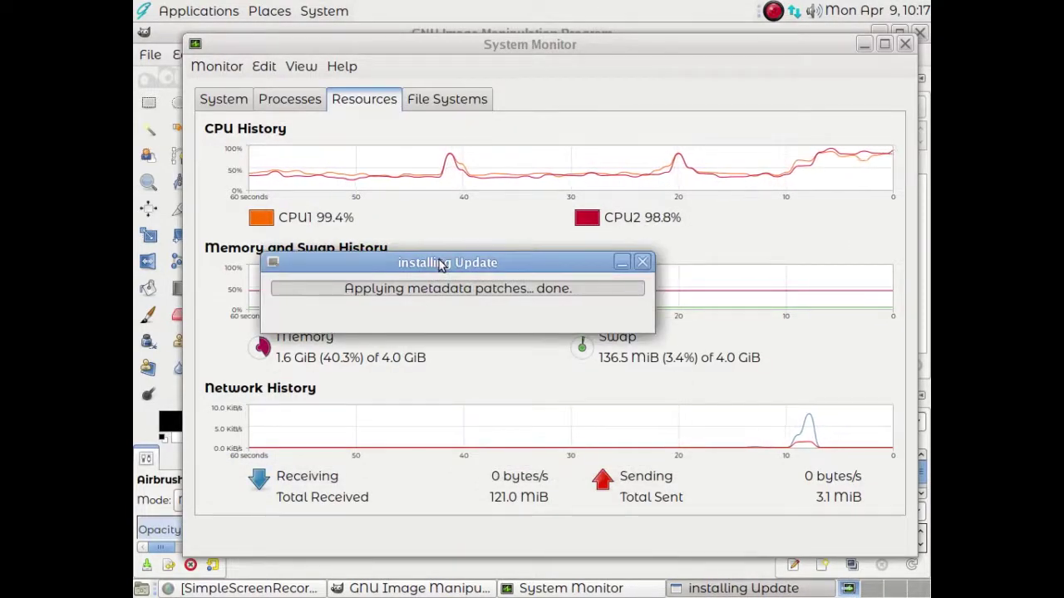